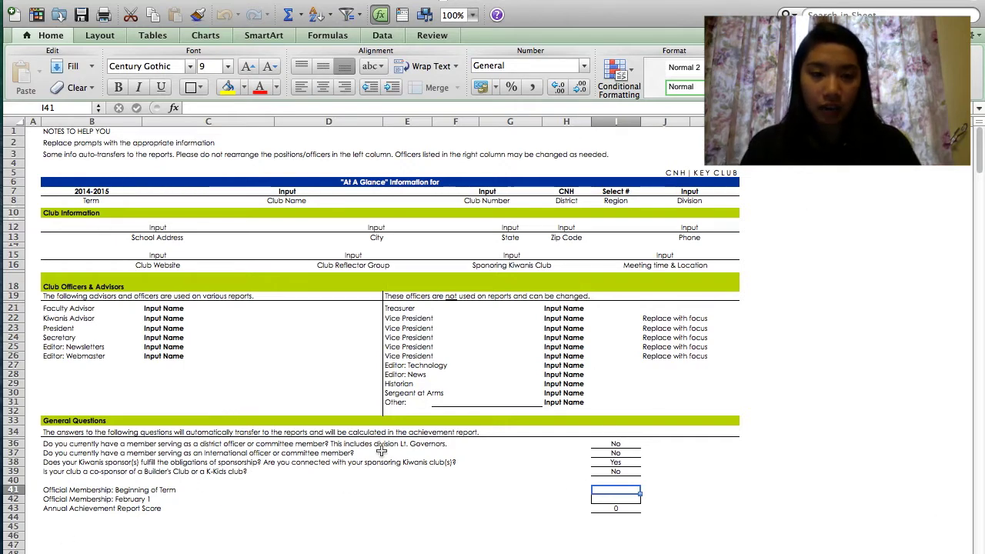
Open the membership roster sheet and examine the member rows and the Member ID column
scroll(412, 400, "down", 3)
scroll(412, 400, "up", 3)
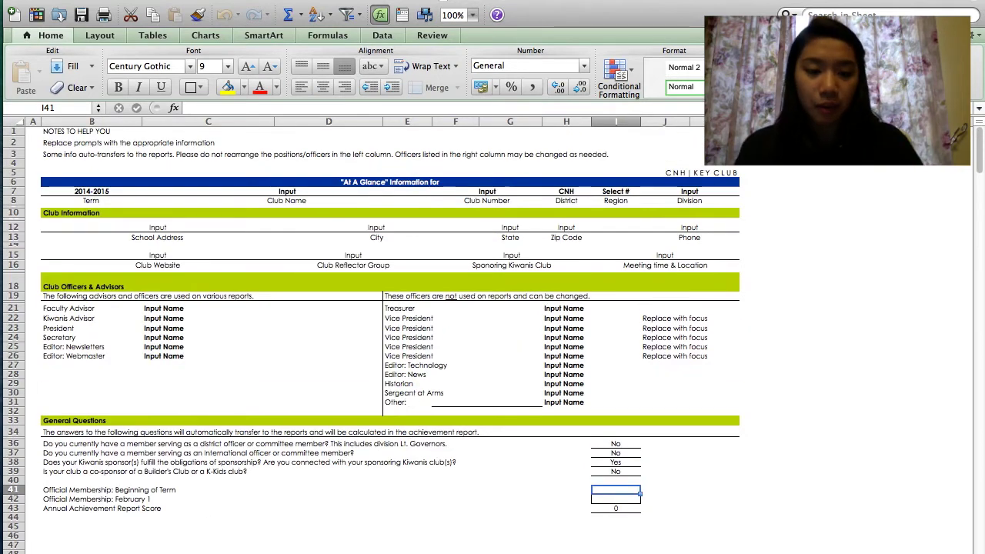
key("ctrl+Page_Down")
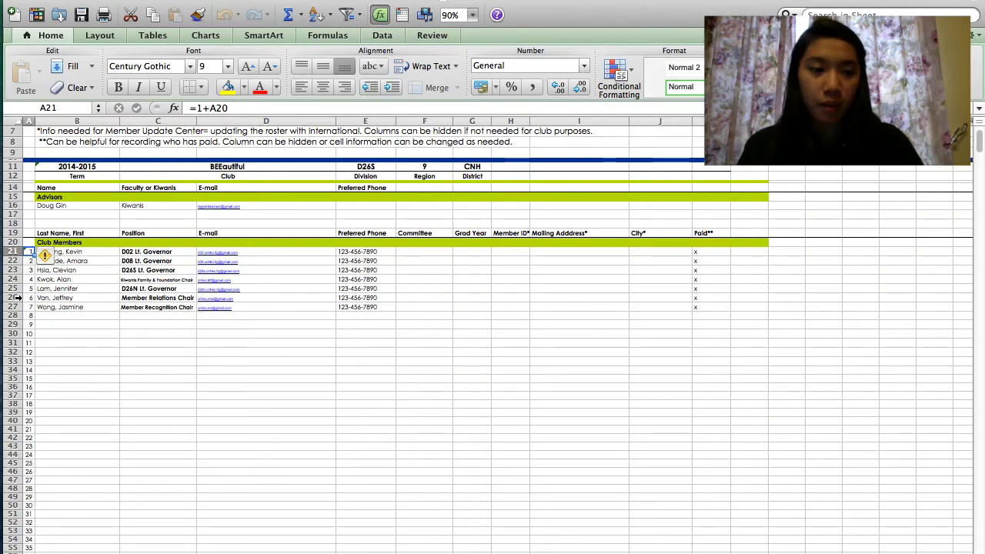
left_click(68, 326)
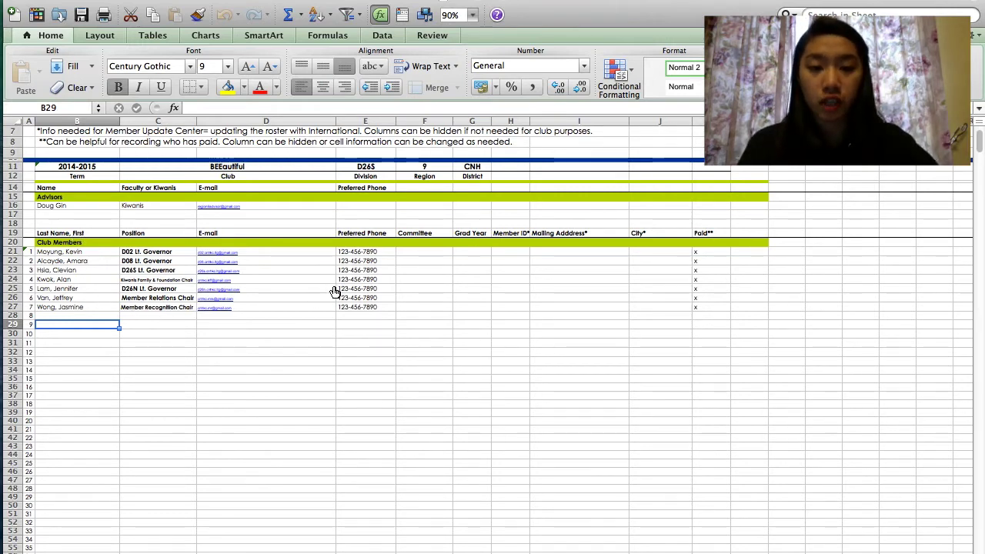
left_click(510, 260)
key("Down")
key("Down")
key("Down")
key("Down")
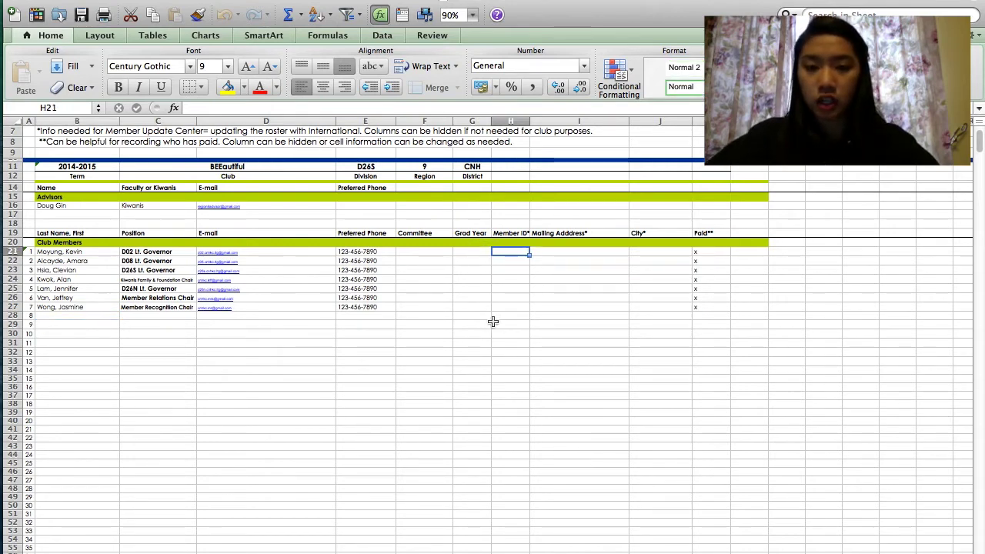
key("Up")
key("Up")
key("Up")
key("Up")
key("Up")
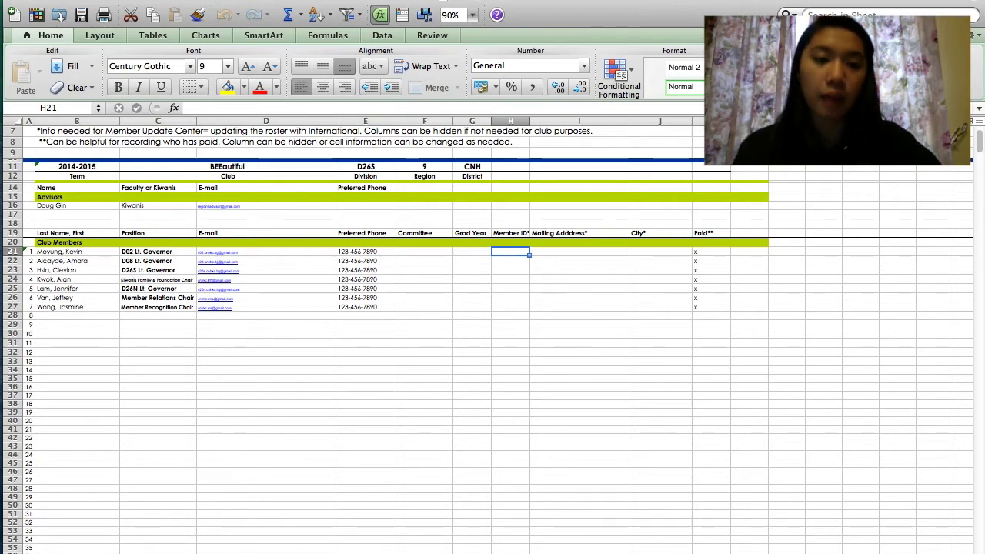
Open the service record sheet and examine the Trail Clean Up event's name, date and hours for each member
left_click(323, 552)
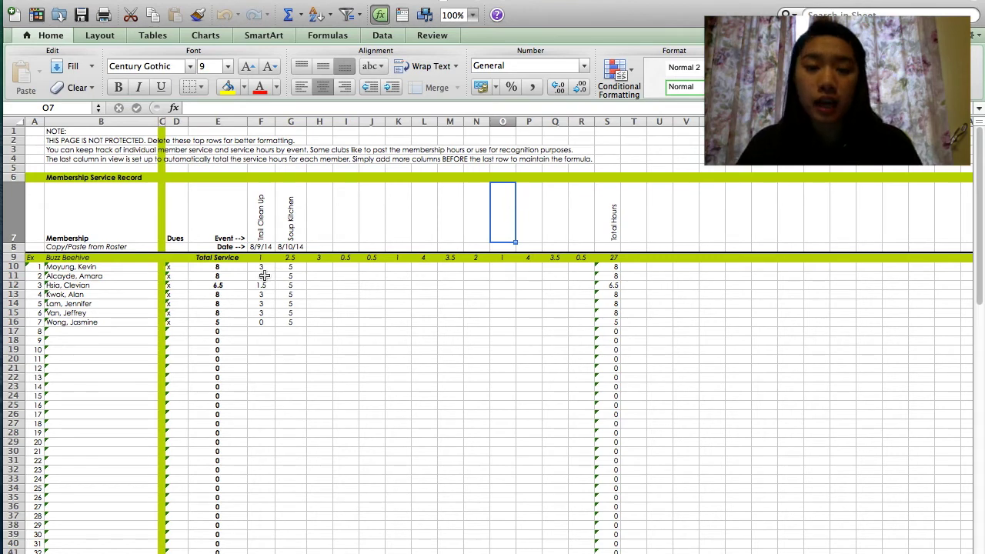
left_click(271, 215)
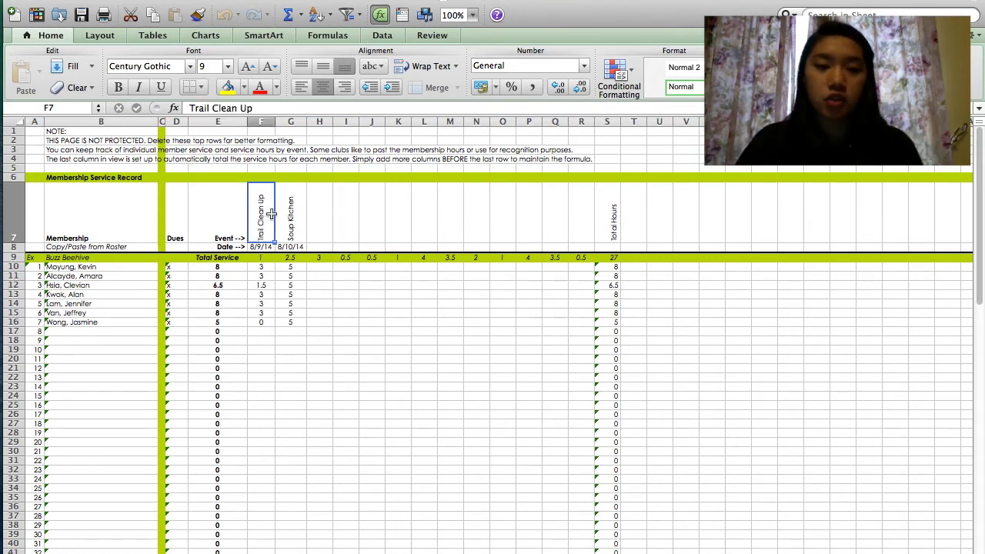
key("Down")
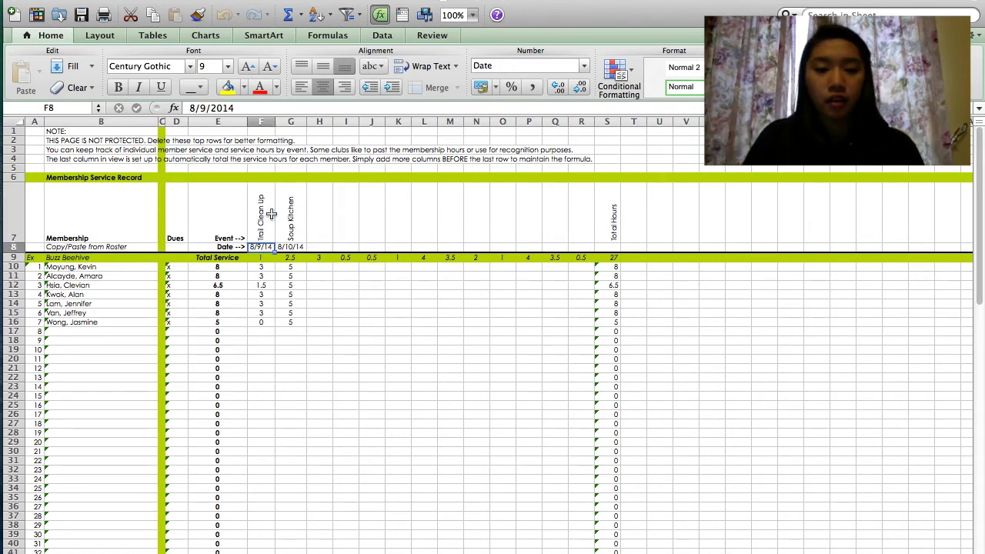
key("Down")
key("Down")
key("Down")
key("Down")
key("Down")
key("Down")
key("Down")
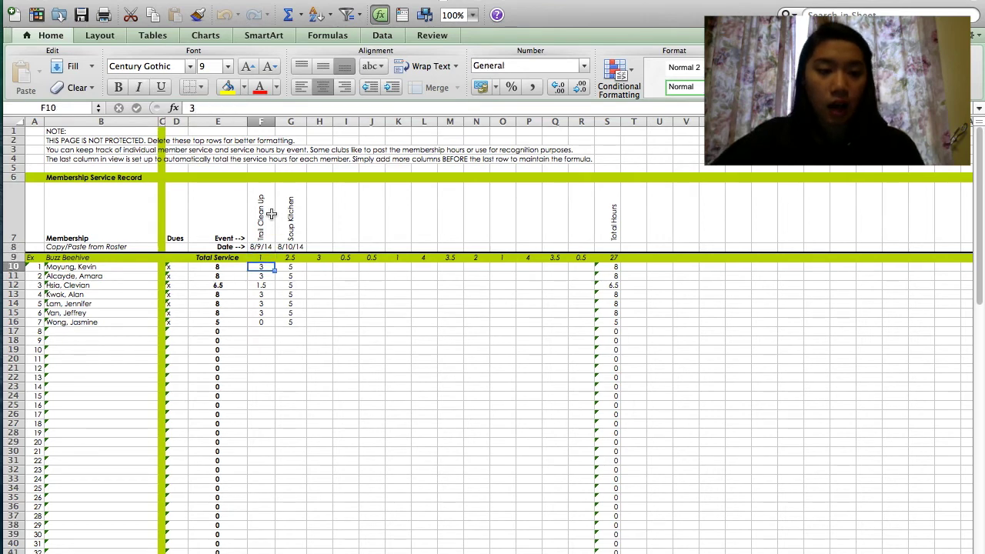
key("Down")
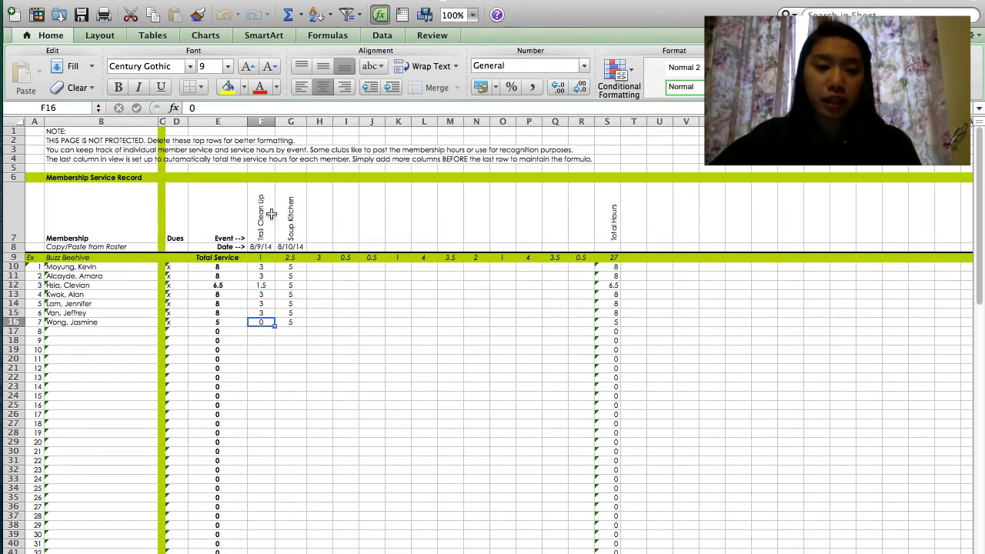
key("Up")
key("Up")
key("Up")
key("Up")
key("Up")
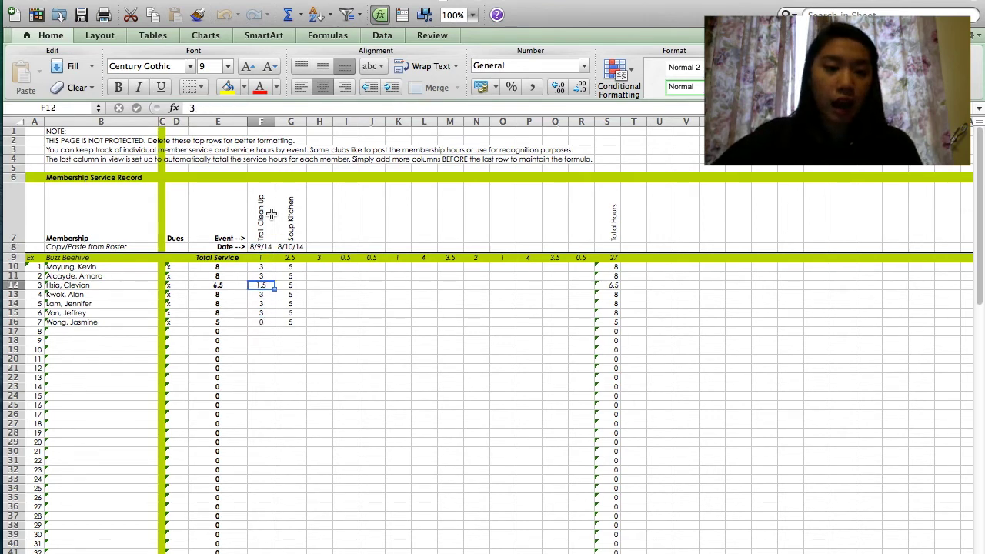
key("Down")
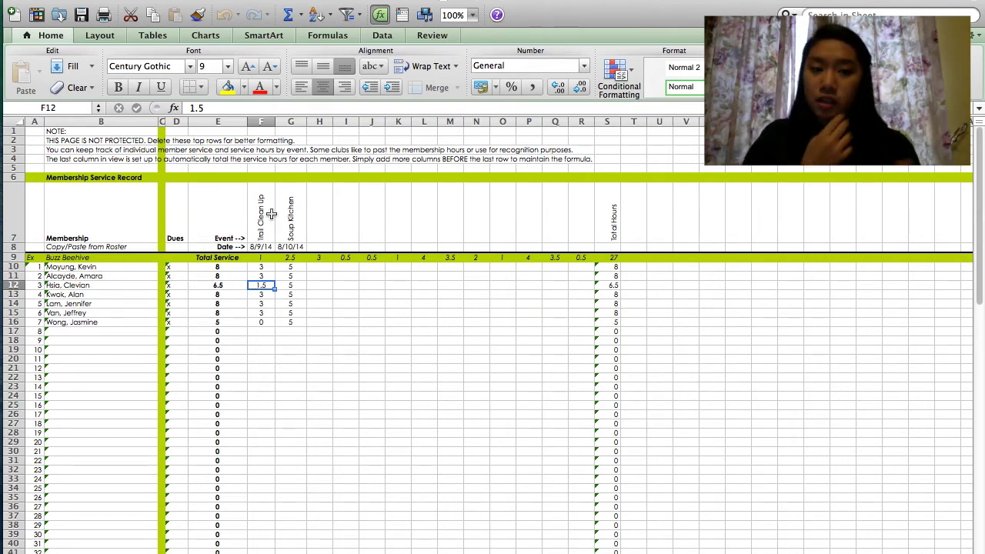
Add the event "Baked for bake sale" with the date 8/11/14 in column H of the service record
left_click(322, 221)
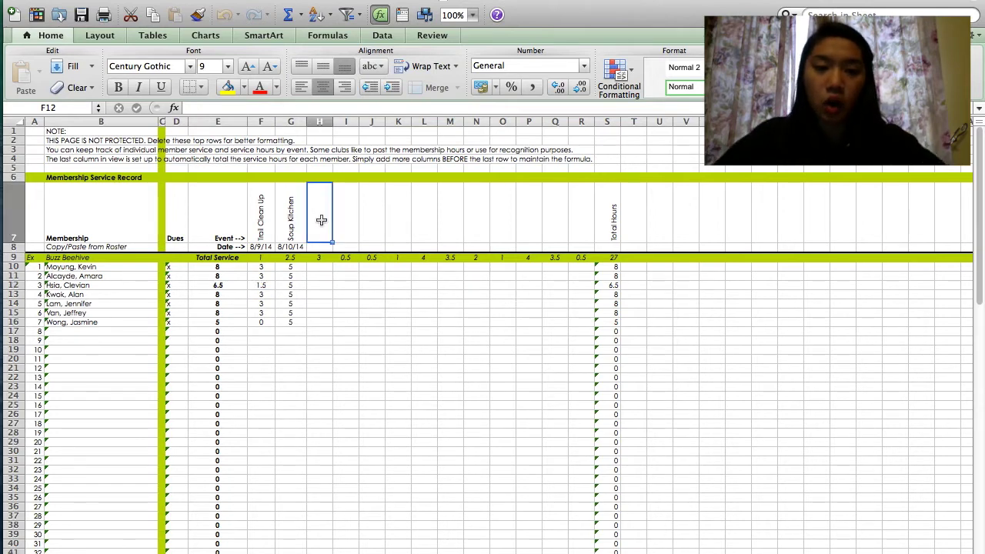
double_click(321, 220)
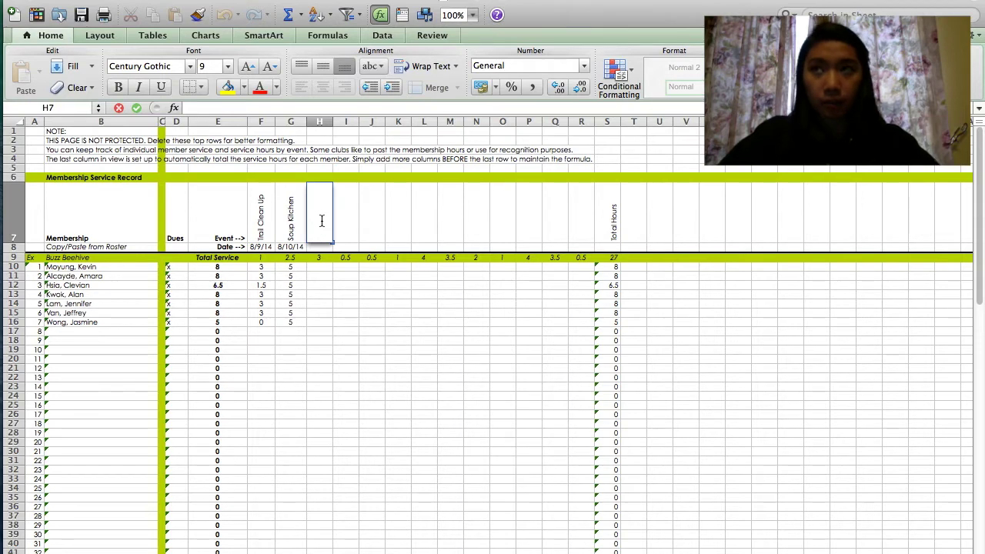
type("Baked")
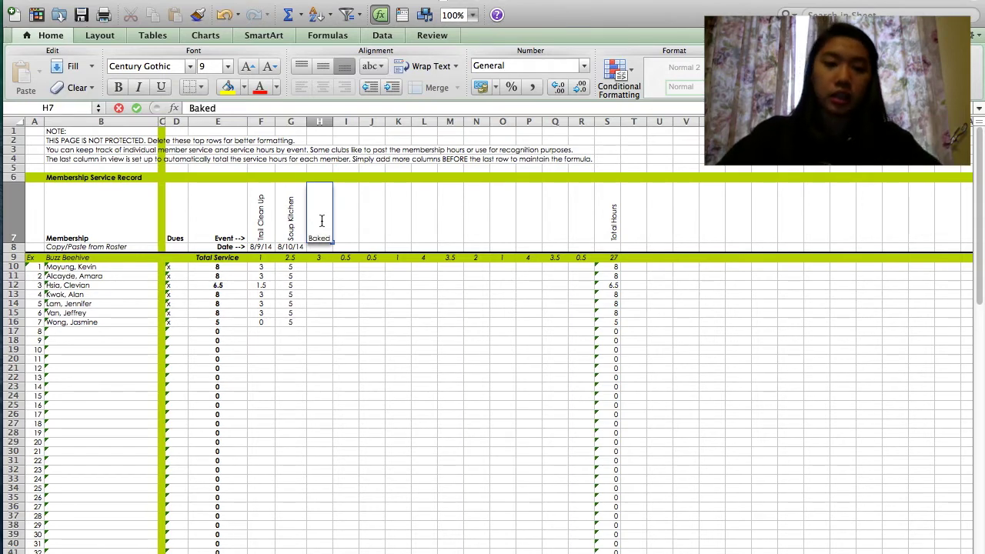
type(" fof")
type(" take sale")
left_click(291, 351)
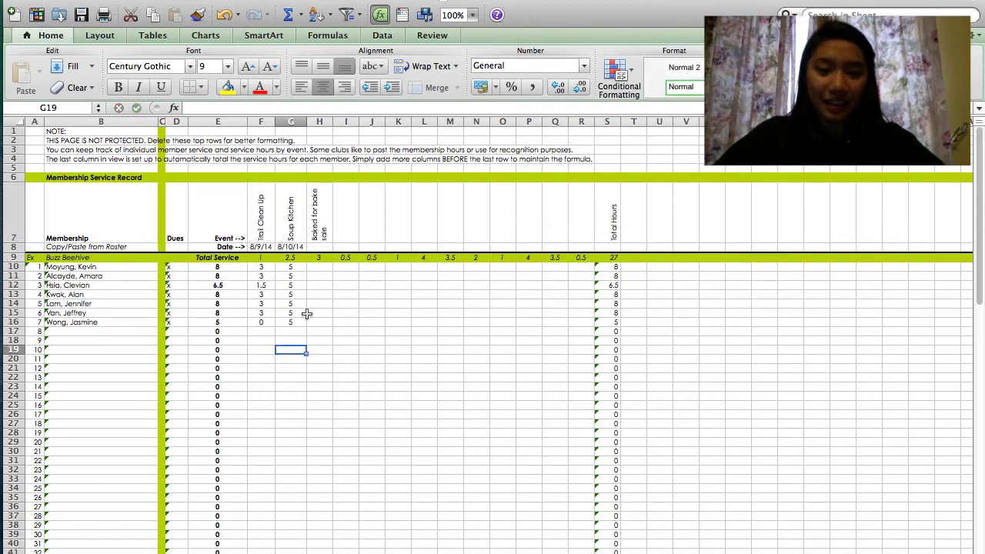
left_click(320, 248)
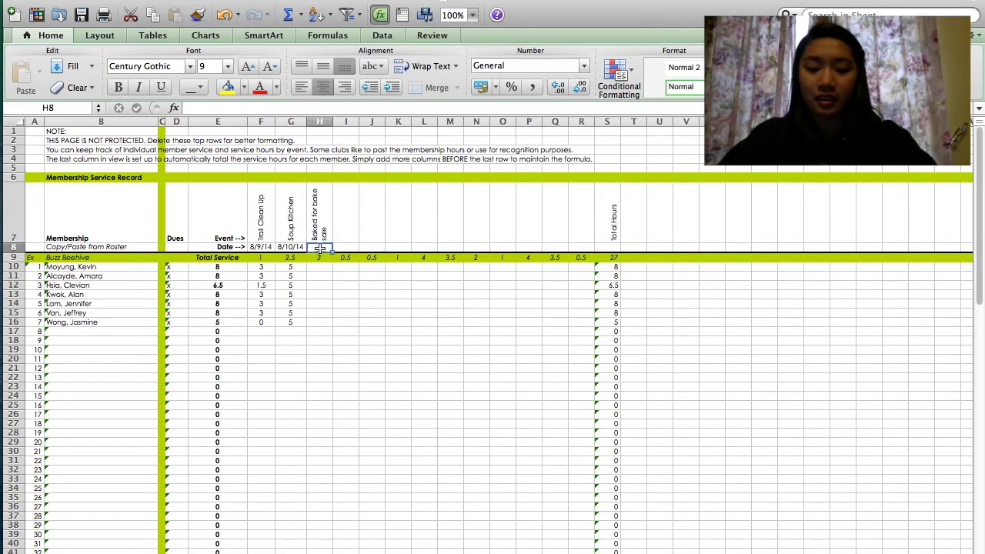
type("8/11/14")
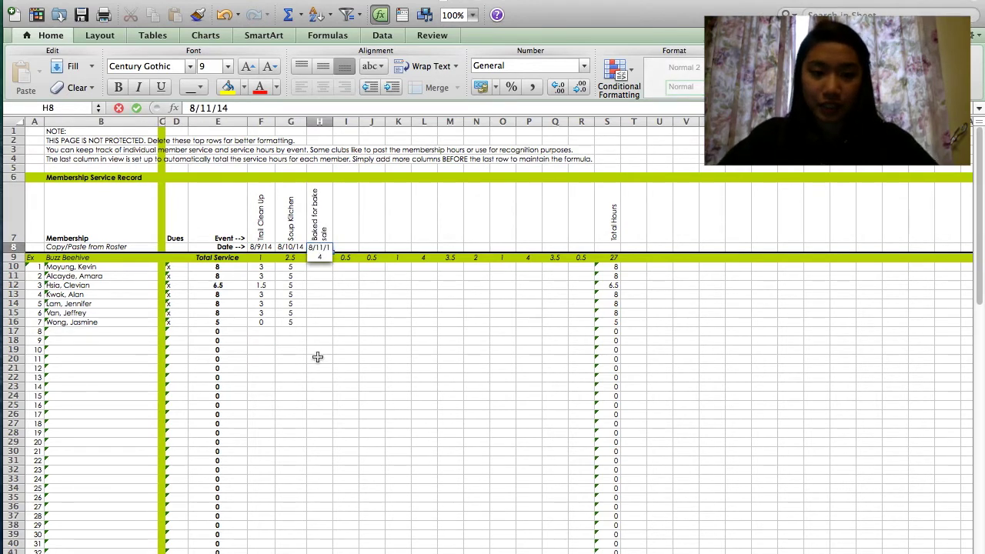
left_click(322, 331)
Record 5 service hours for the third listed member under the bake sale event, in cell H12
left_click(322, 273)
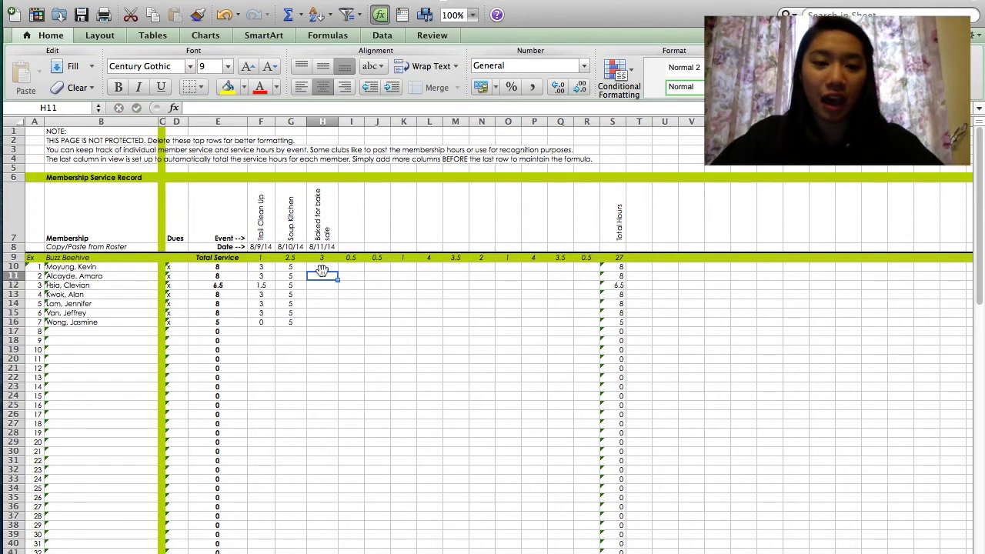
key("Return")
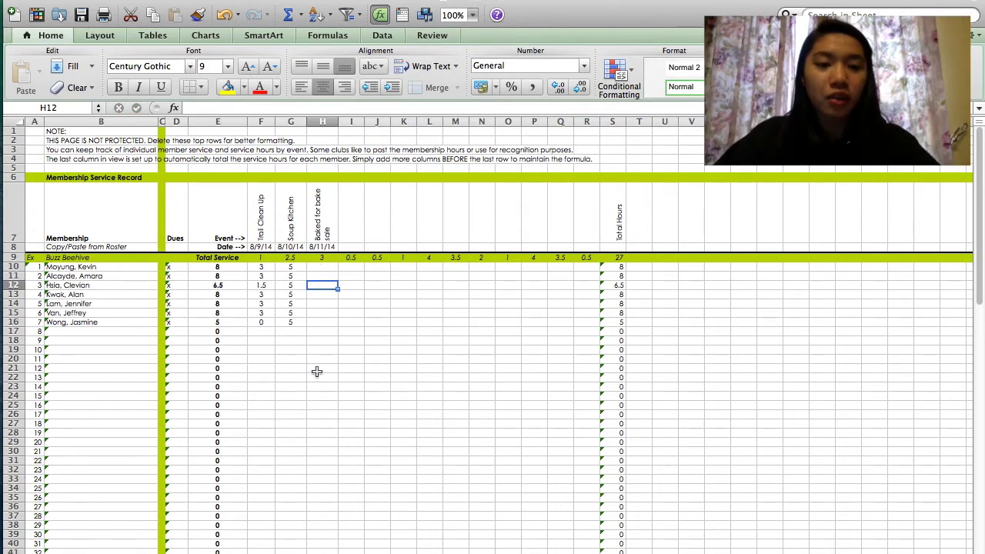
type("5")
key("Tab")
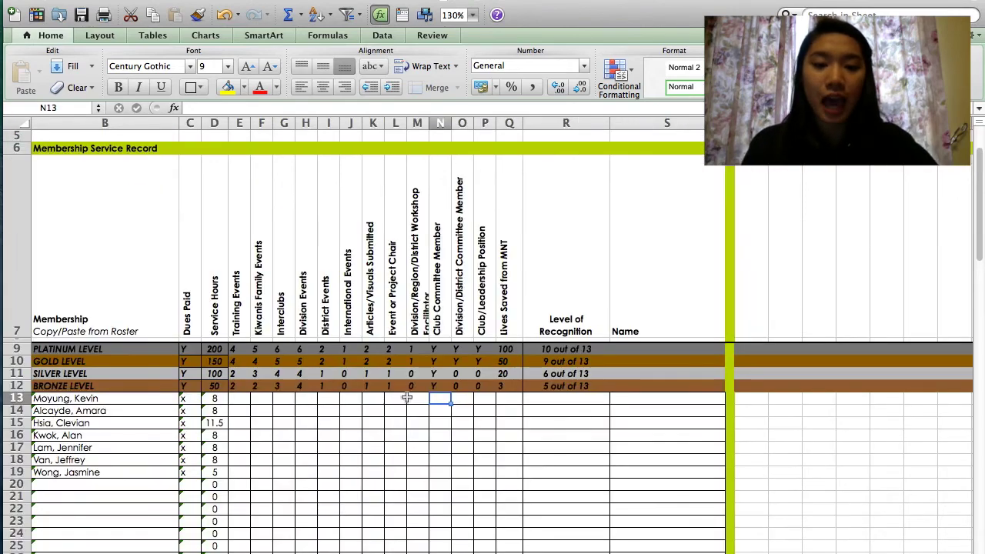
Examine the Platinum, Gold, Silver and Bronze level rows on the member recognition sheet
scroll(346, 325, "down", 3)
scroll(347, 325, "up", 4)
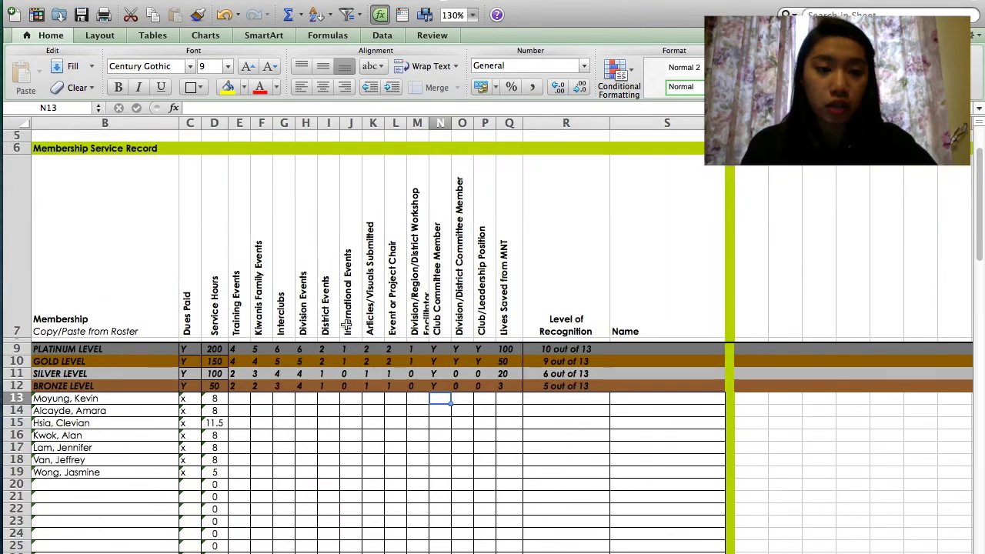
scroll(233, 346, "down", 3)
scroll(233, 345, "up", 3)
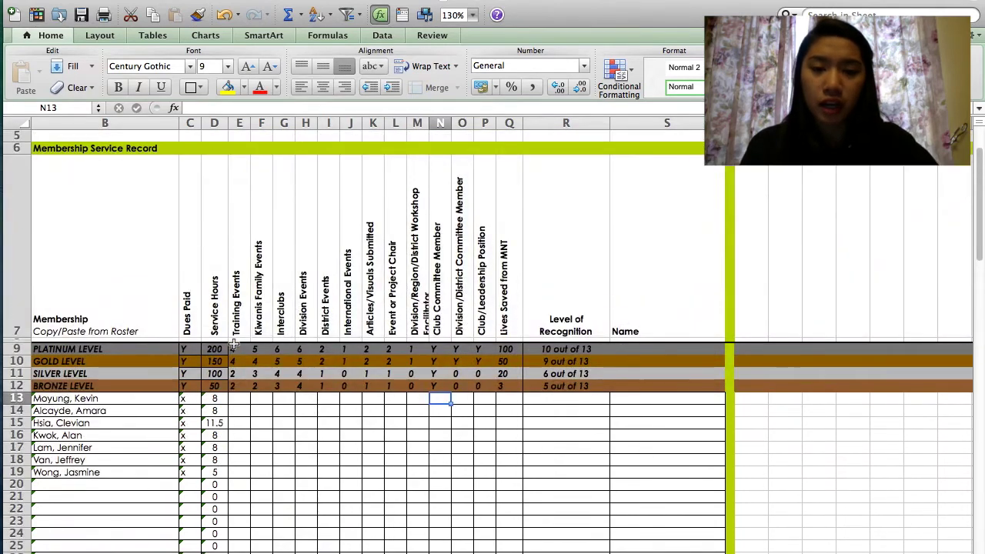
scroll(233, 345, "down", 1)
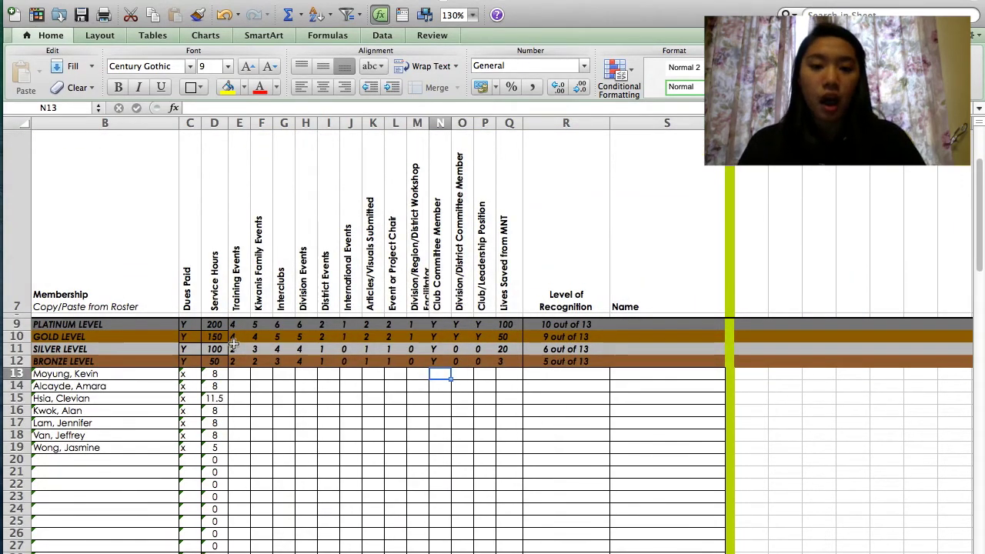
scroll(234, 345, "down", 1)
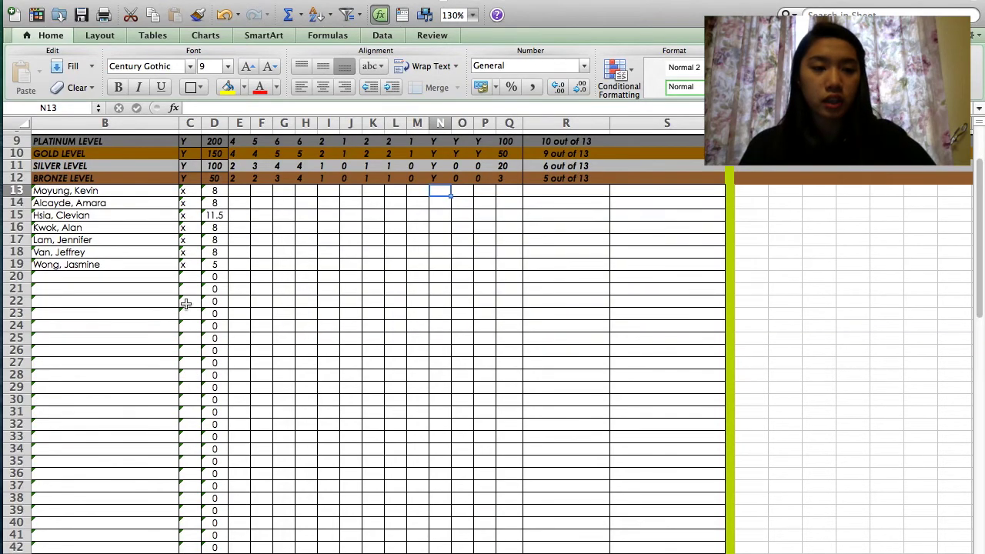
scroll(187, 306, "up", 2)
left_click(81, 338)
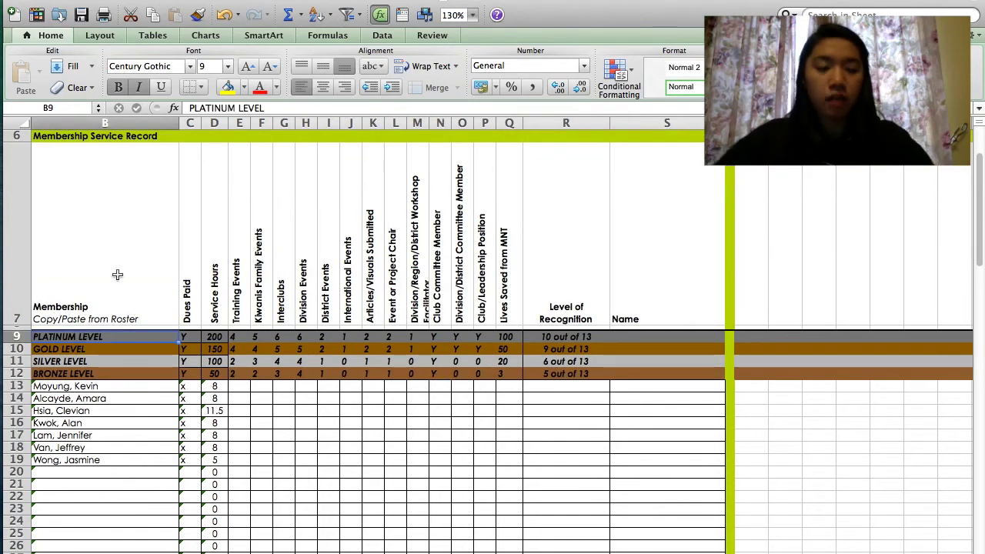
key("Down")
key("Down")
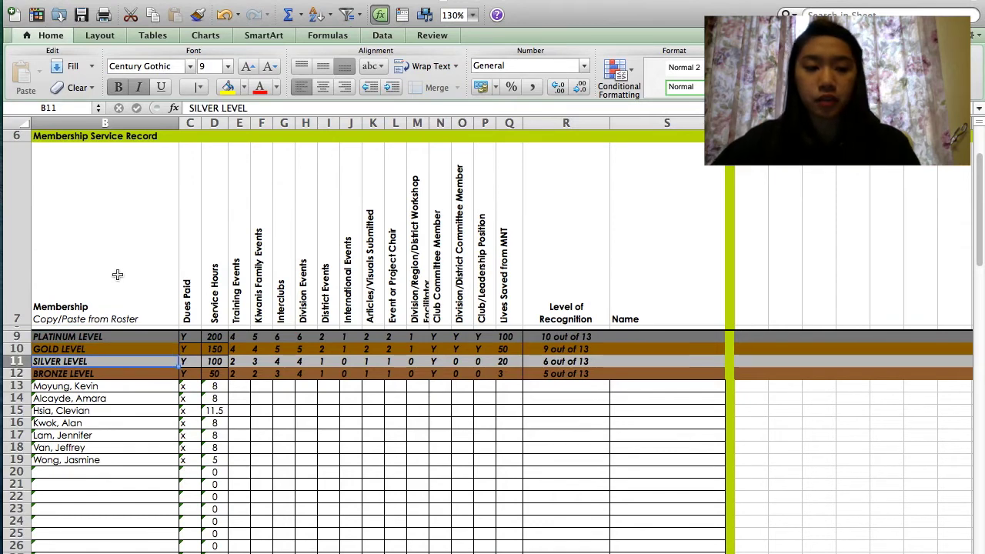
key("Down")
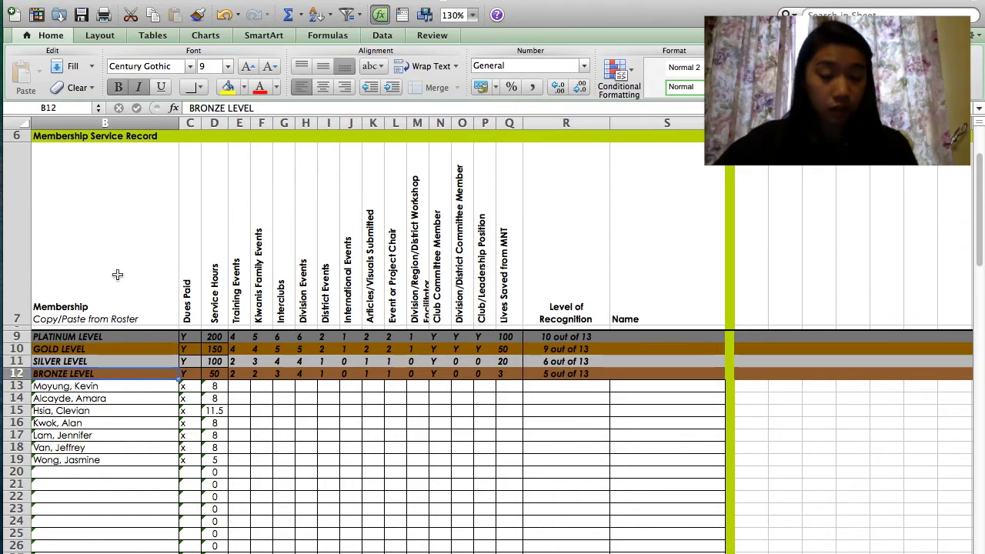
Examine the level requirements across the criteria columns from Dues Paid to Division/District Committee Member
key("Right")
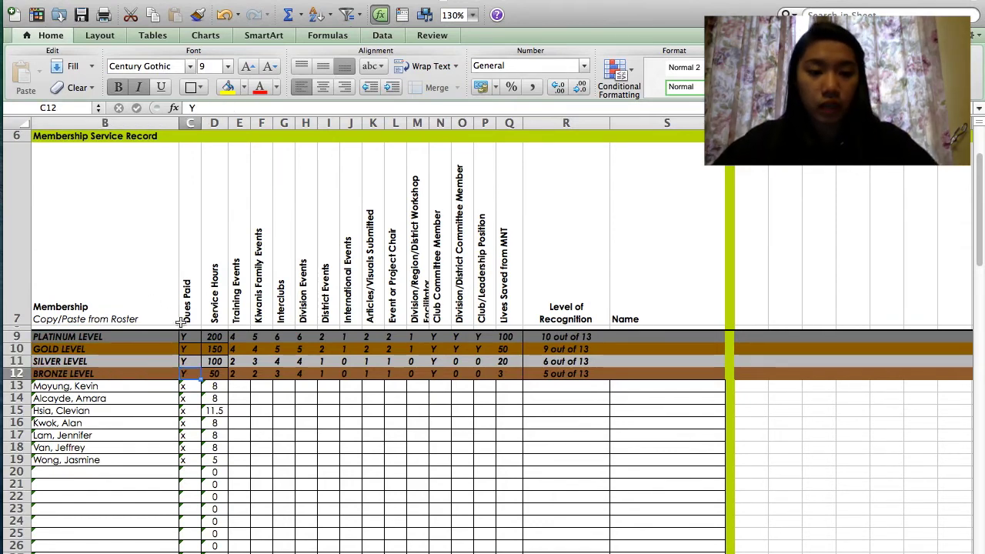
key("Right")
key("Right")
key("Right")
key("Right")
key("Right")
key("Right")
key("Right")
key("Right")
key("Right")
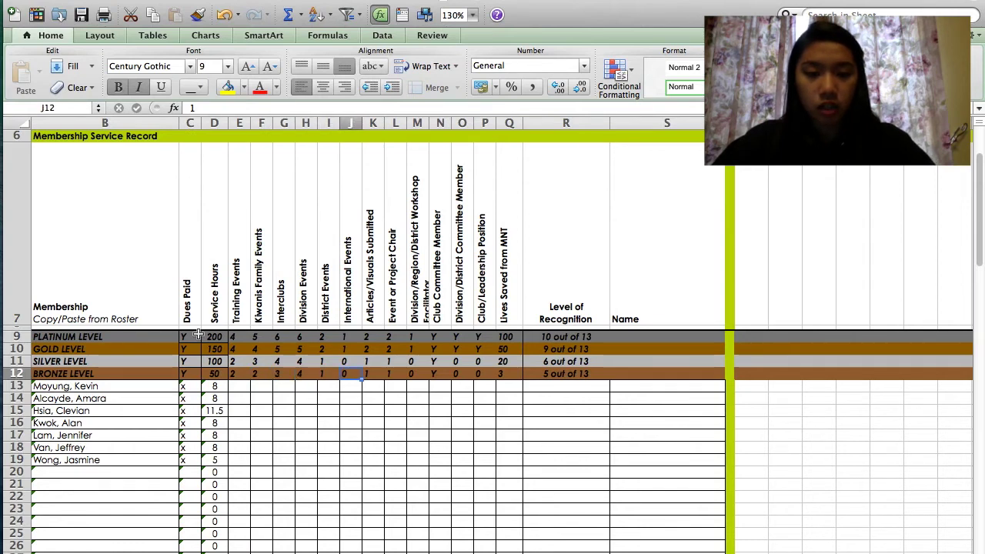
key("Right")
key("Right")
key("Right")
key("Up")
key("Up")
key("Up")
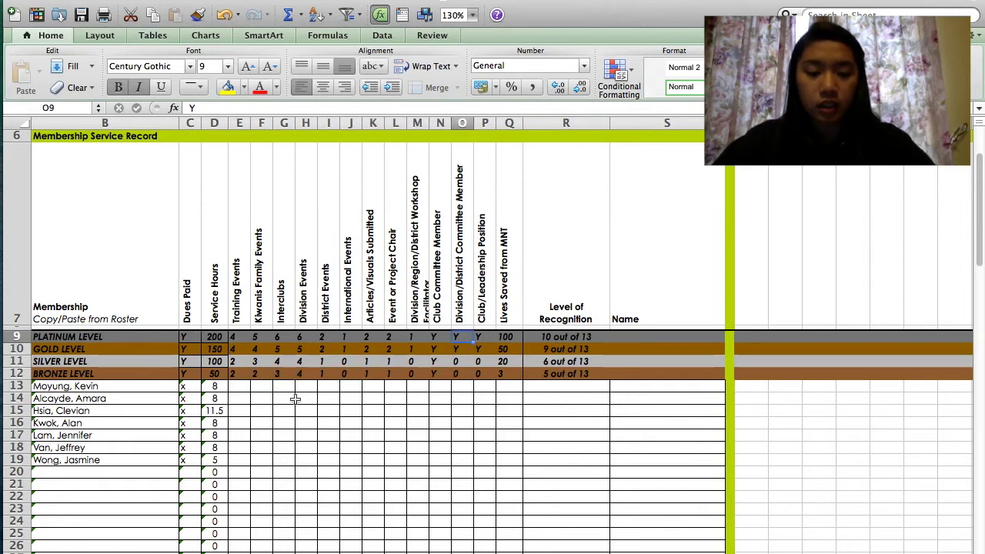
key("Left")
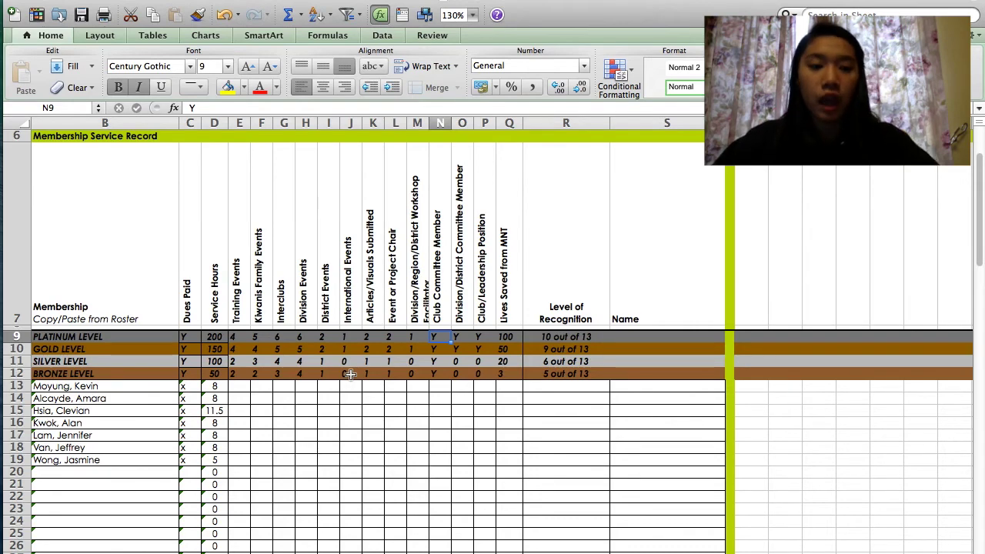
Examine the member names, Dues Paid marks and Service Hours cells in the rows below the recognition levels
scroll(167, 418, "down", 1)
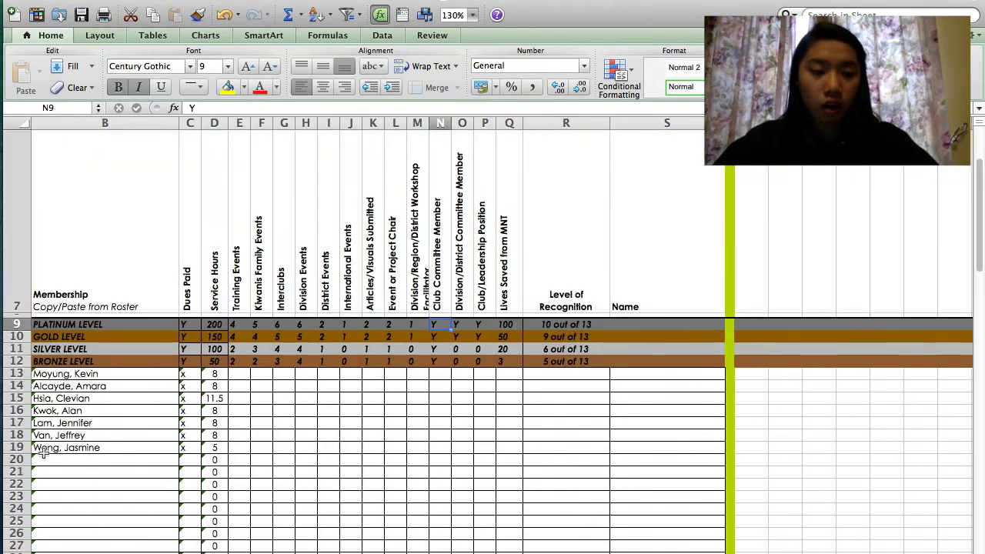
left_click(98, 374)
key("Down")
key("Down")
key("Down")
key("Down")
key("Down")
key("Down")
key("Right")
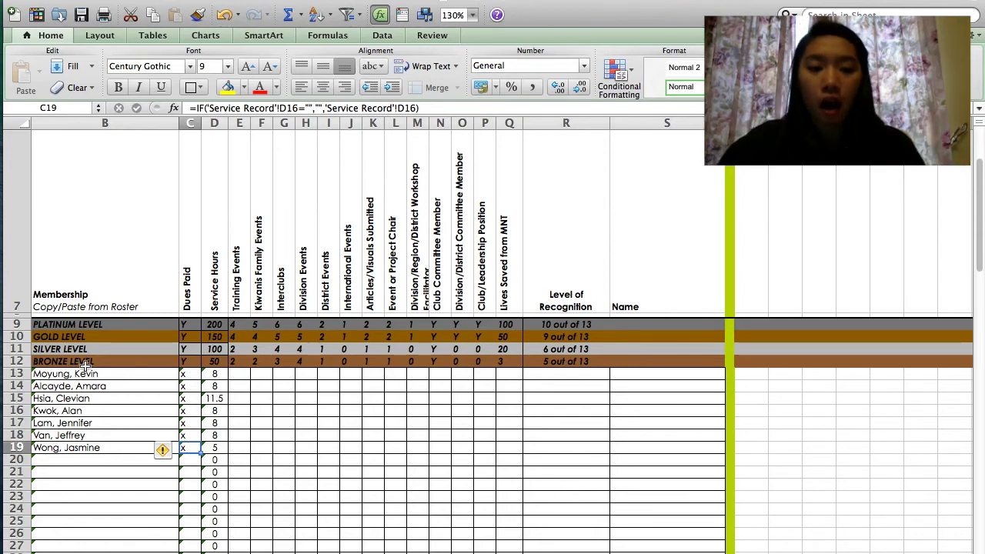
key("Right")
key("Up")
key("Up")
key("Up")
key("Up")
key("Up")
key("Up")
key("Up")
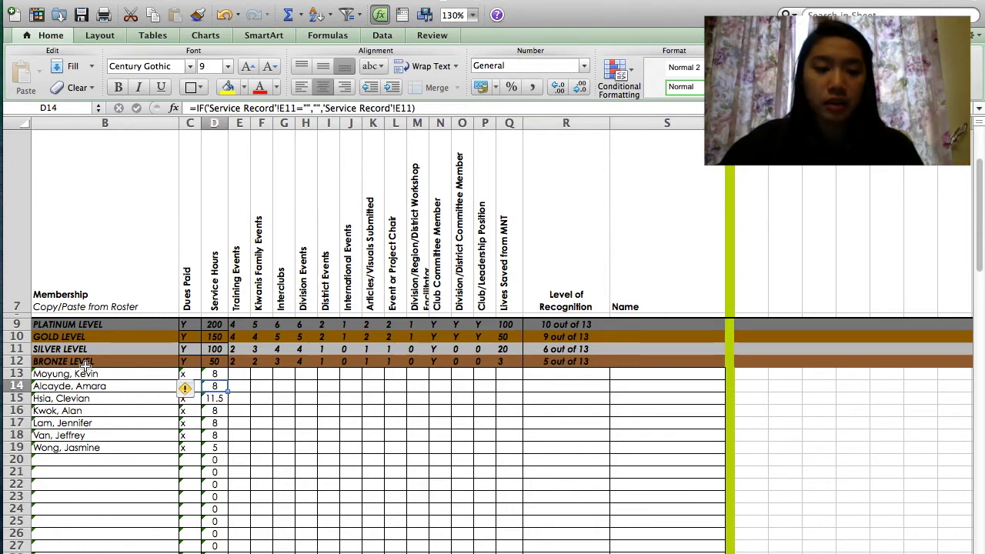
Examine the members' Service Hours cells and the recognition levels' requirements for Service Hours and Training Events
key("Down")
key("Down")
key("Right")
key("Left")
key("Up")
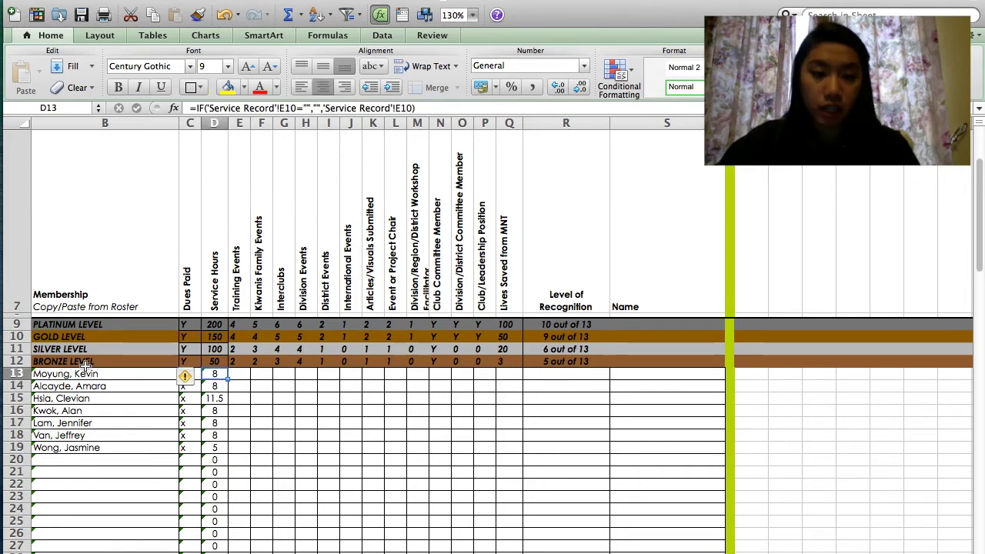
key("Right")
key("Right")
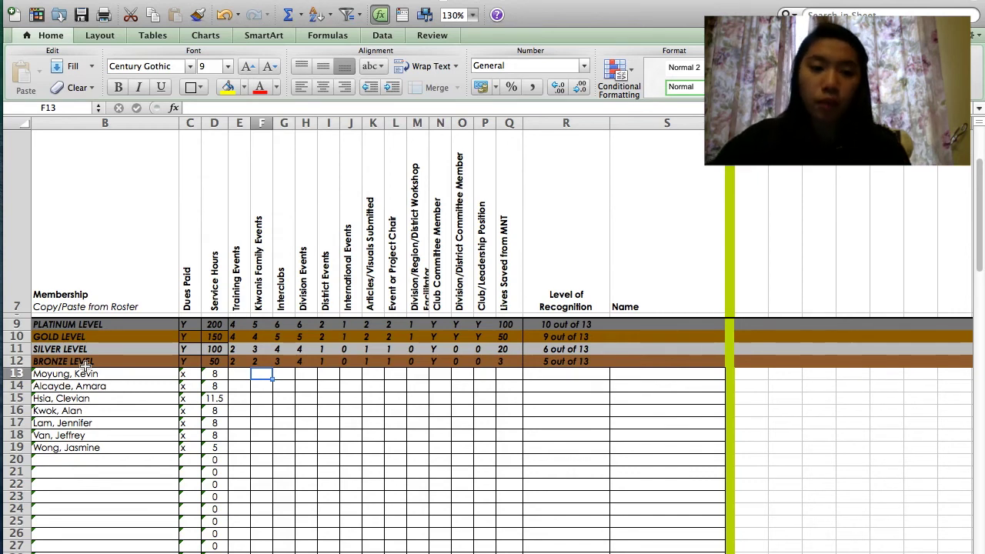
key("Up")
key("Up")
key("Up")
key("Left")
key("Left")
key("Up")
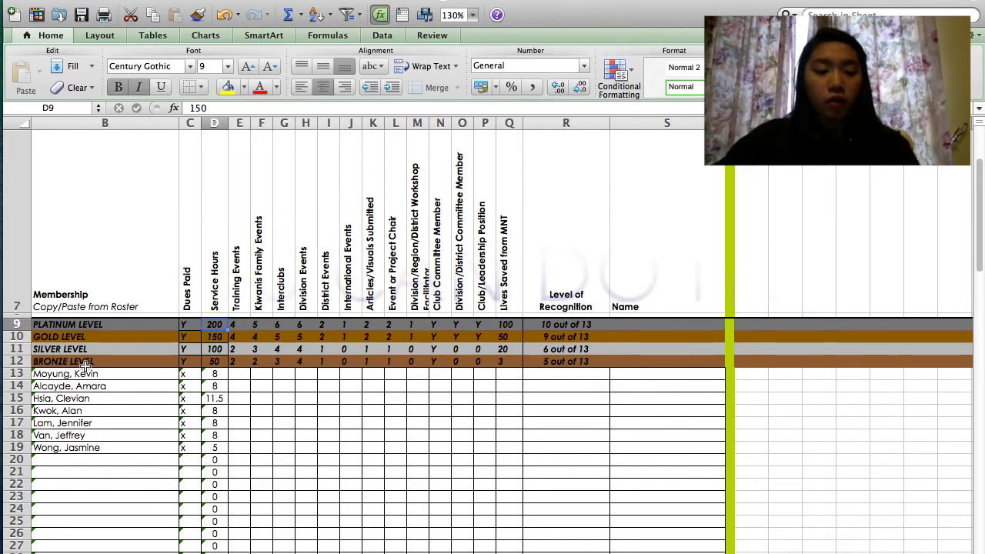
key("Right")
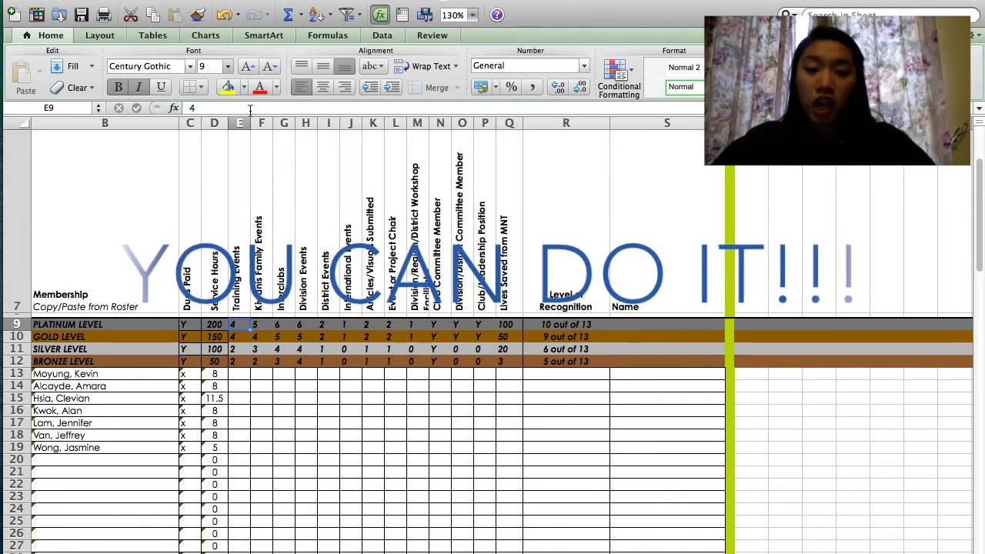
Examine the full criteria headings from Event or Project Chair through Lives Saved from MNT
left_click(397, 247)
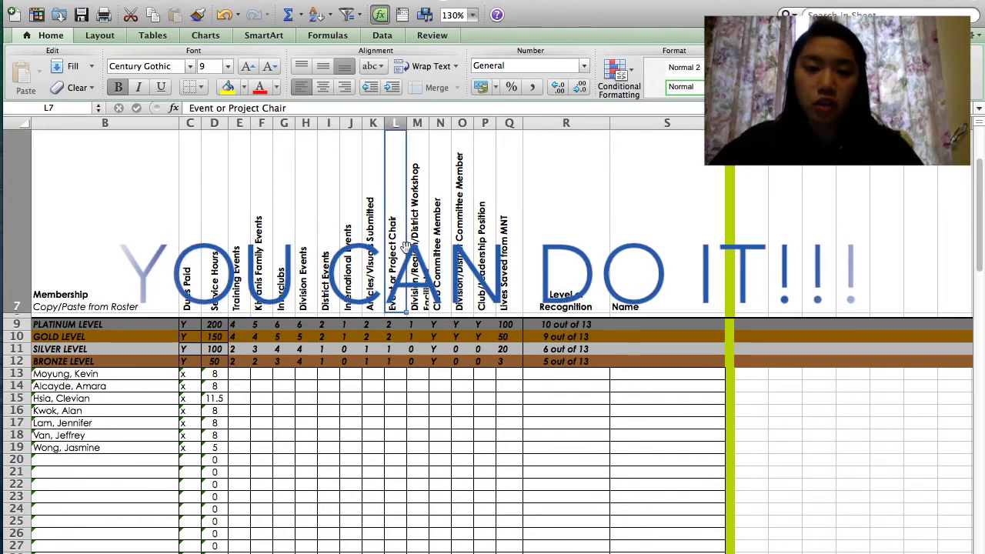
key("Right")
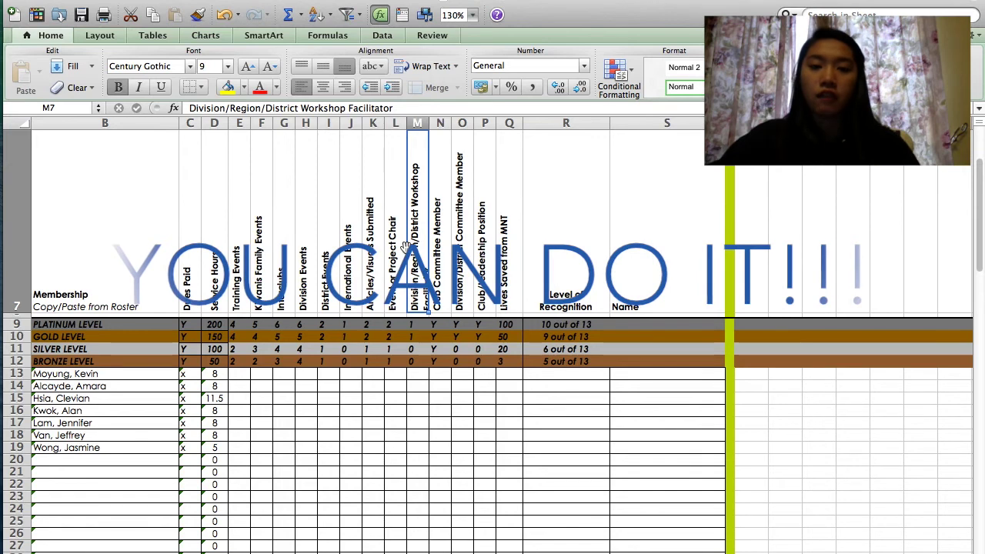
key("Right")
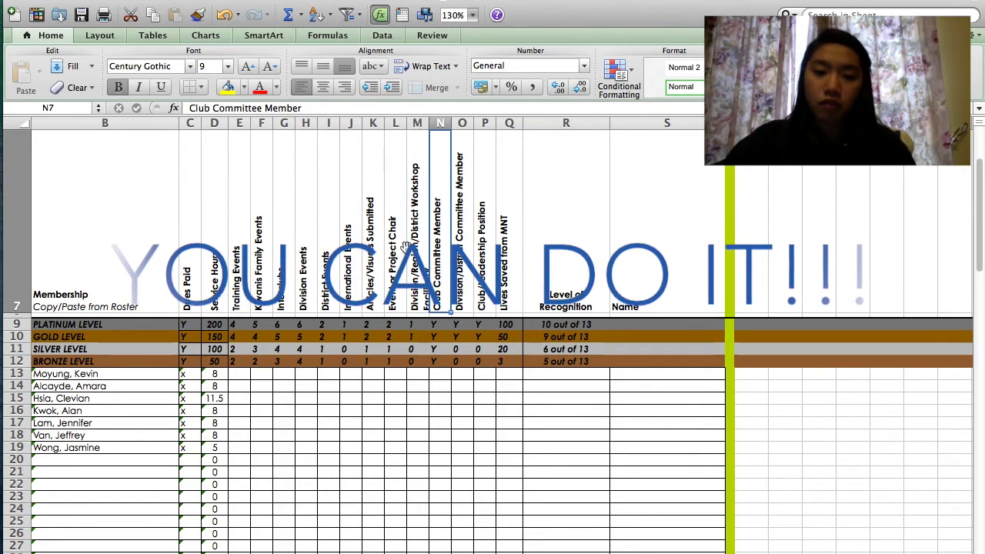
key("Right")
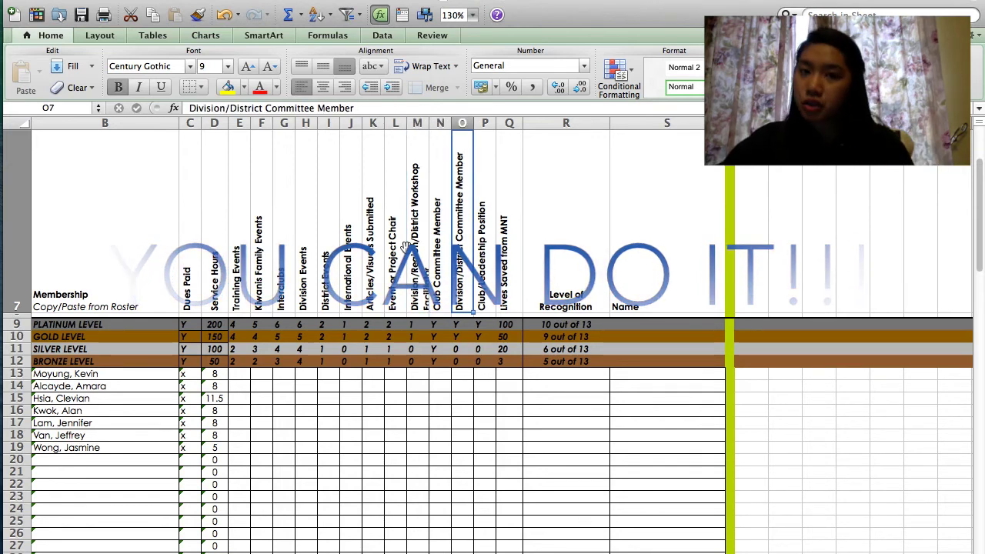
key("Right")
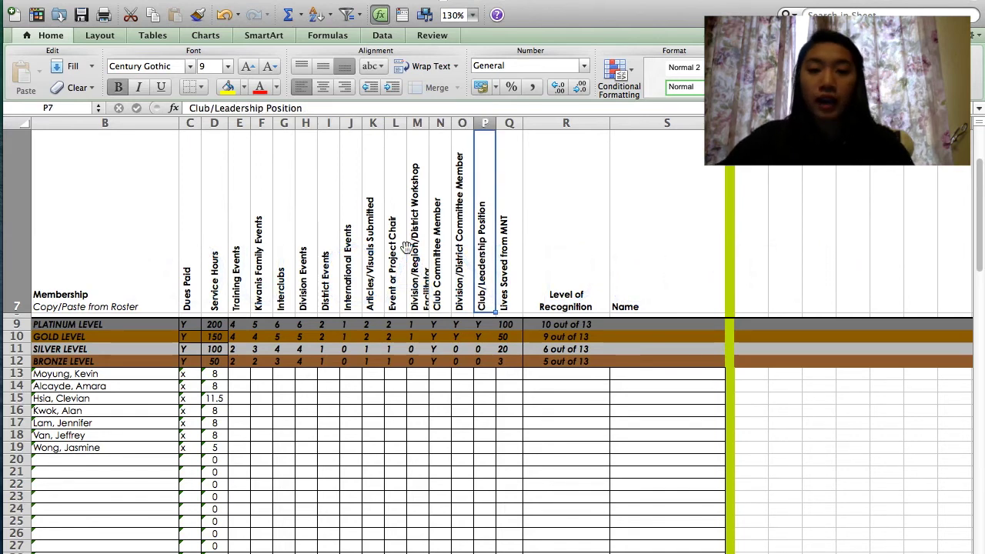
key("Right")
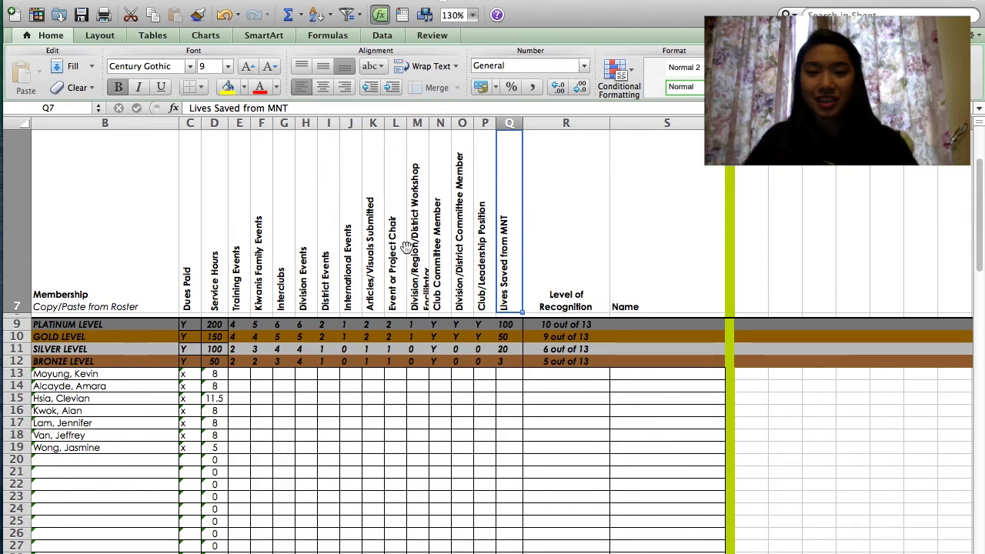
Enter sample counts of 1 under Training Events in E13 and 2 under Kiwanis Family Events in F14
key("Down")
key("Down")
key("Left")
key("Left")
key("Left")
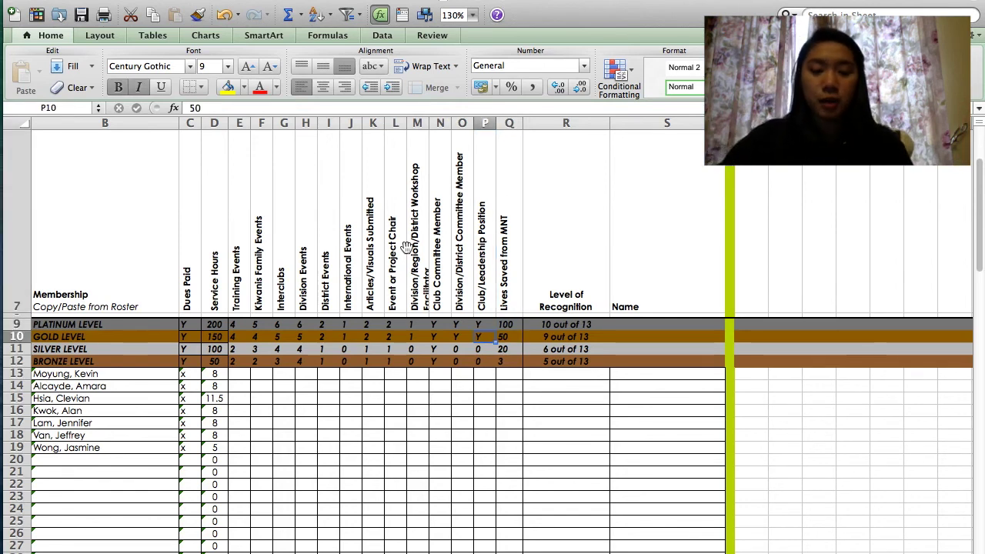
key("Down")
key("Down")
key("Down")
key("Left")
key("Left")
key("Left")
key("Left")
key("Left")
key("Left")
key("Left")
key("Left")
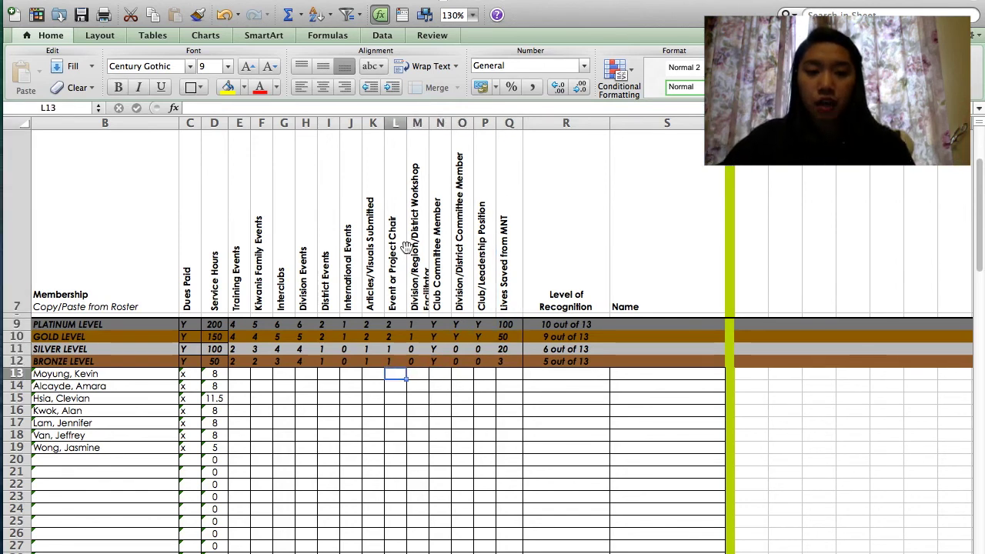
key("Left")
key("Left")
key("Right")
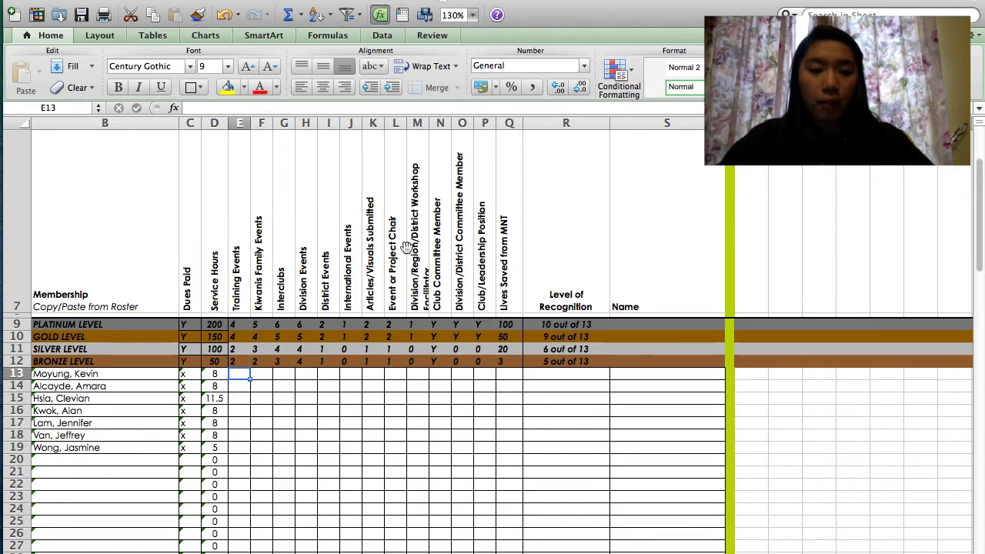
type("1")
key("Right")
key("Down")
type("2")
key("Right")
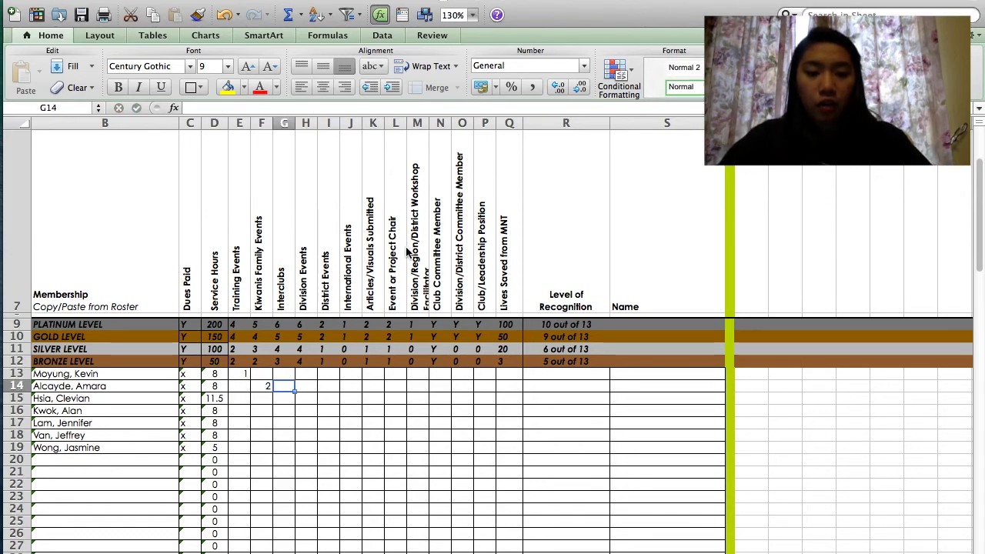
Enter 3 under Division Events for the third listed member, in cell H15
key("Down")
key("Right")
type("3")
key("Right")
key("Left")
key("Left")
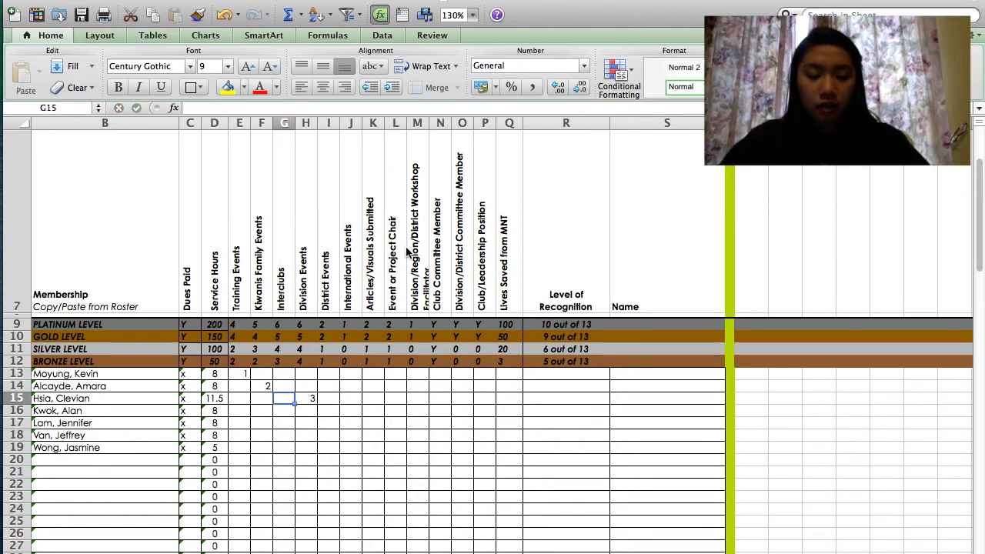
For the fourth listed member, enter 3 under Interclubs in G16 and 5 under International Events in J16
key("Down")
key("Right")
key("Right")
key("Left")
key("Left")
type("3")
key("Right")
key("Right")
key("Right")
type("5")
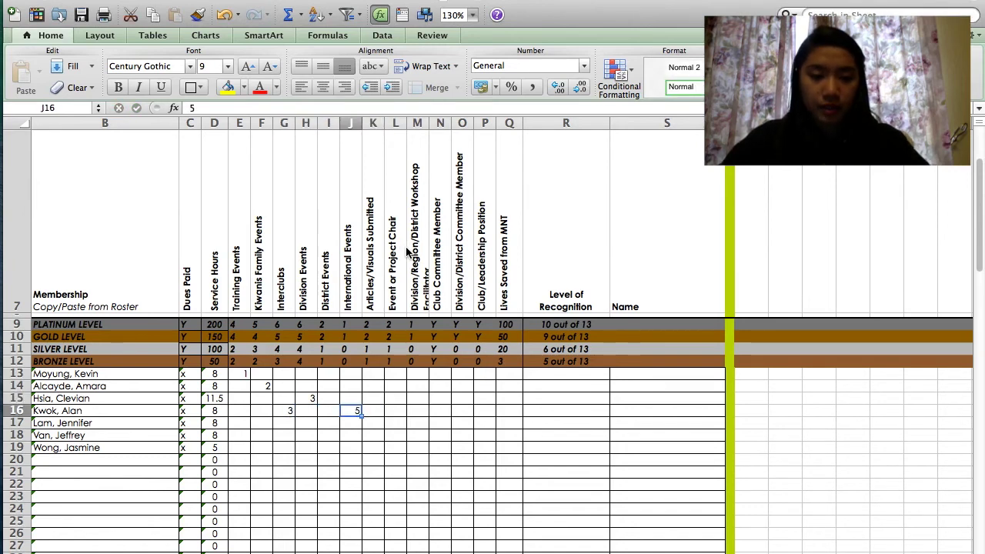
Enter 4 in J17 for the fifth member and 1, 5 and 6 in J18, M18 and N18 for the sixth
key("Return")
type("4")
key("Return")
type("1")
key("Right")
key("Right")
key("Right")
type("5")
key("Right")
type("6")
key("Return")
For the seventh member, enter 6 under Division/District Committee Member in O19 and 8 under Lives Saved from MNT in Q19
key("Right")
type("6")
key("Right")
key("Right")
type("8")
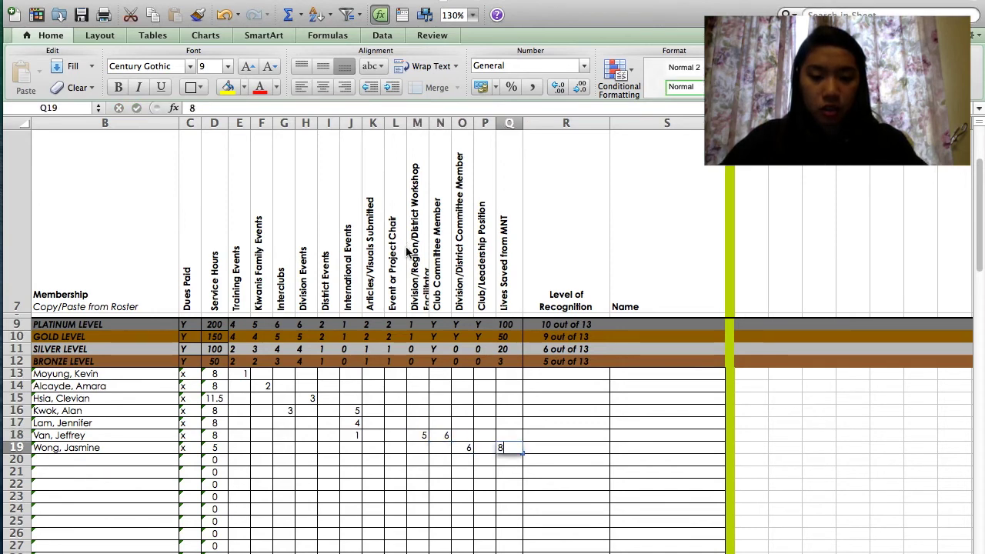
left_click(413, 400)
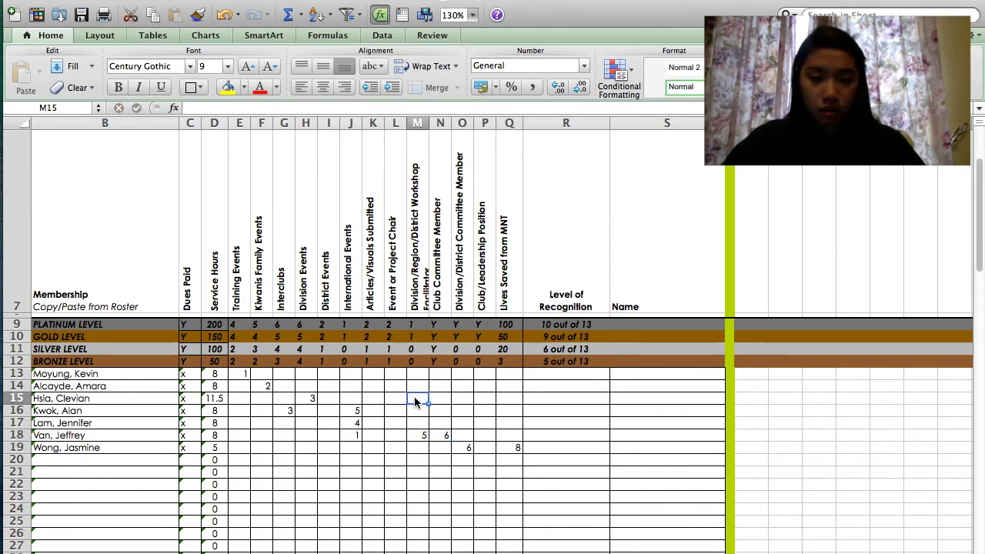
Examine the Level of Recognition column across the level rows and the member rows below them
left_click(325, 494)
left_click(258, 373)
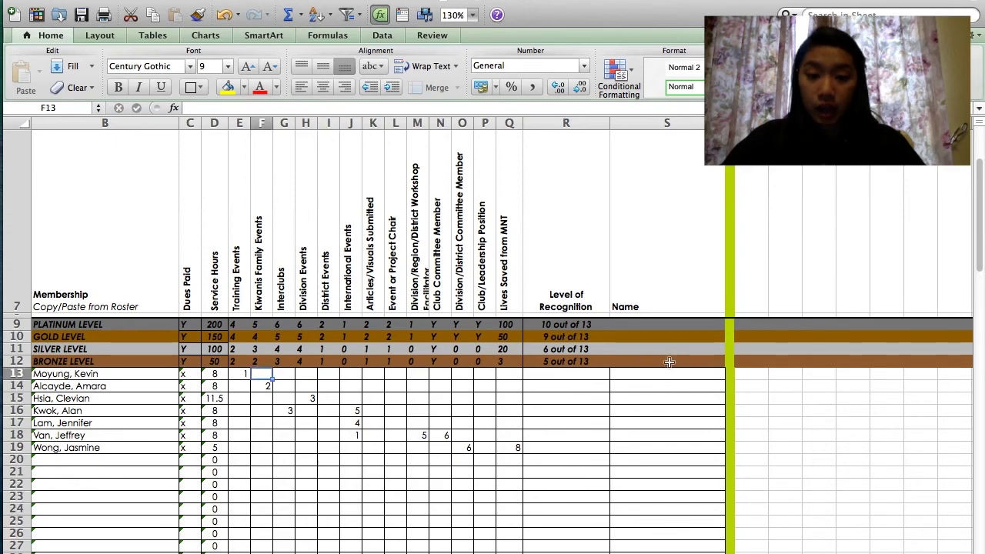
left_click(567, 337)
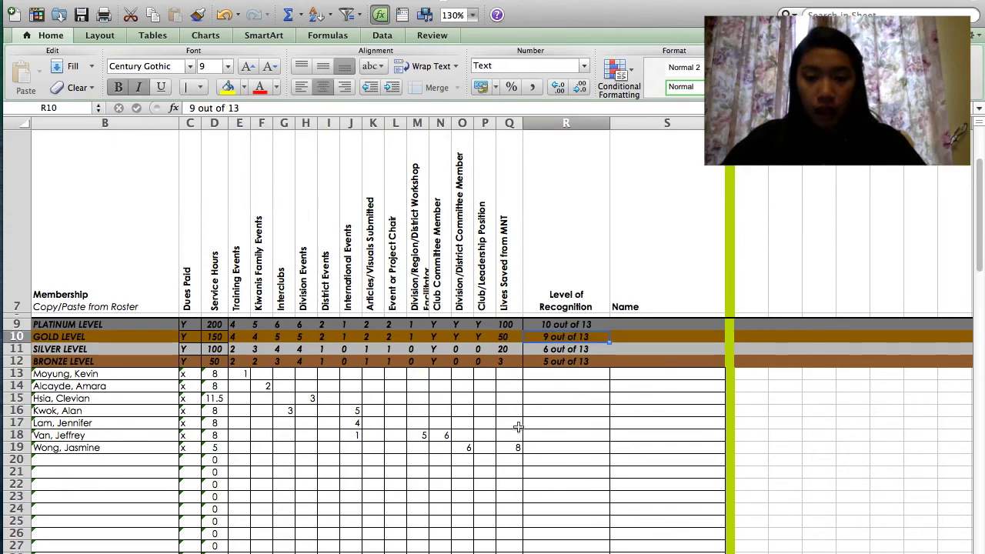
left_click(540, 472)
scroll(541, 473, "down", 3)
scroll(541, 475, "up", 2)
scroll(542, 475, "up", 3)
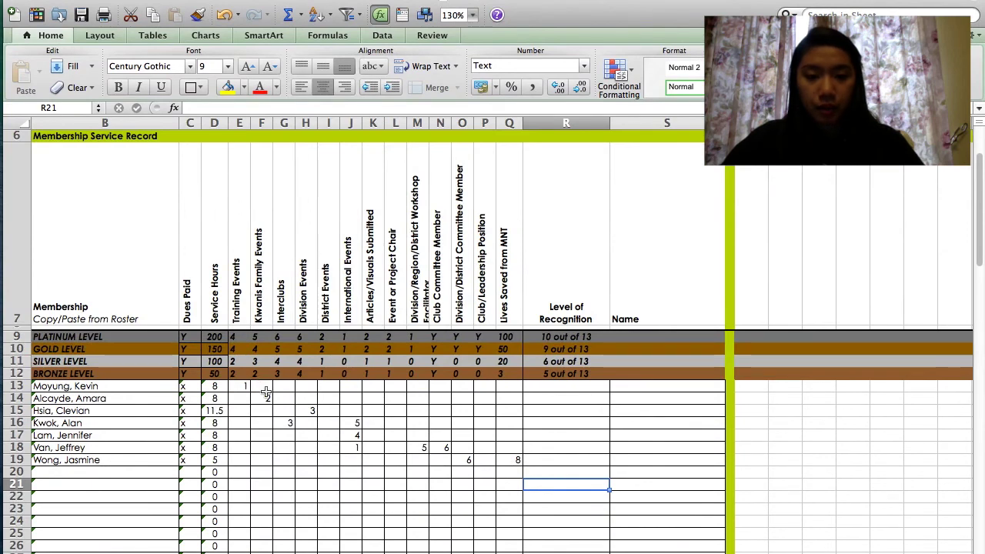
Replace the committee membership numbers with Y in cell O19 and in cell N18
left_click(462, 459)
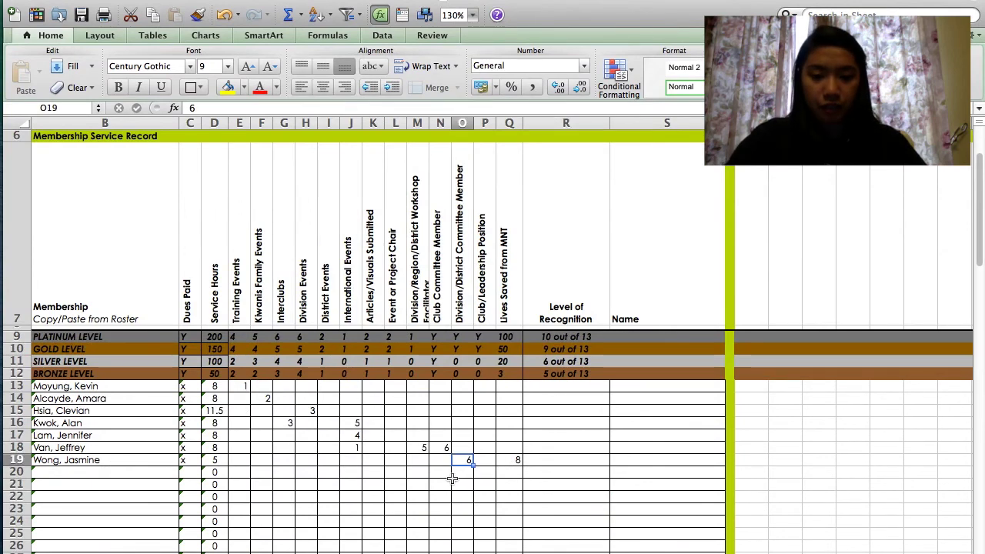
type("Y")
left_click(471, 449)
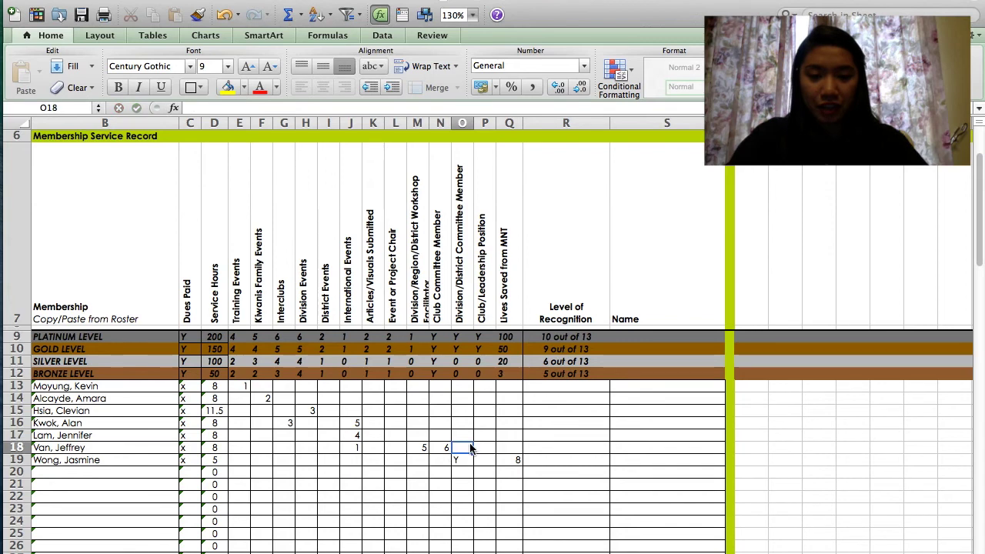
left_click(441, 449)
type("Yes")
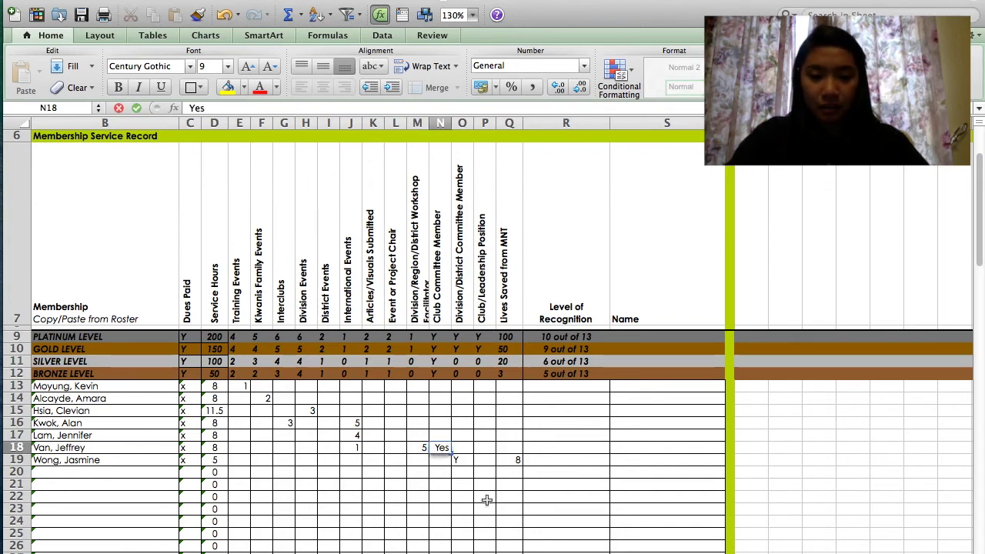
key("BackSpace")
left_click(518, 472)
left_click(517, 450)
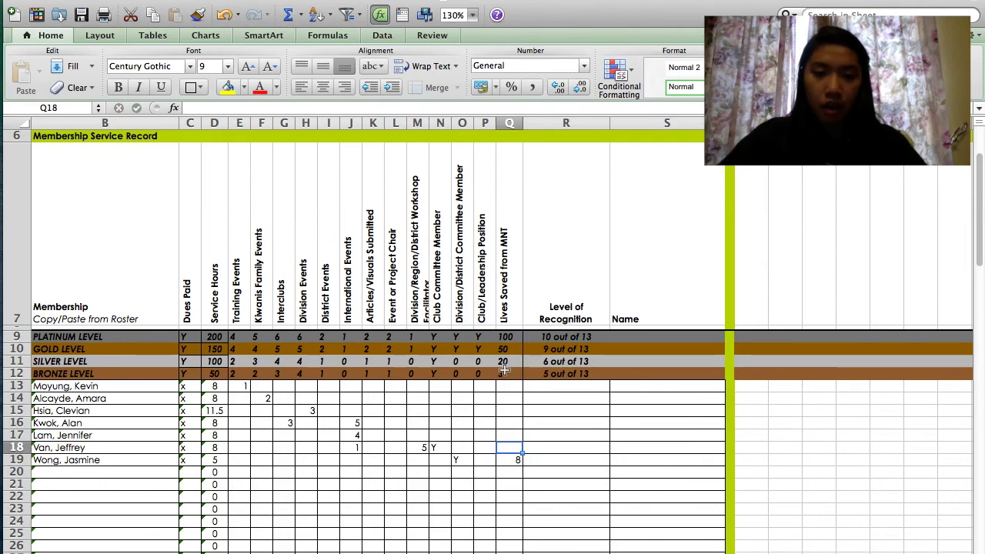
Examine the notes above the Membership Service Record table at the top of the sheet
left_click(462, 435)
scroll(461, 435, "down", 3)
scroll(460, 435, "up", 6)
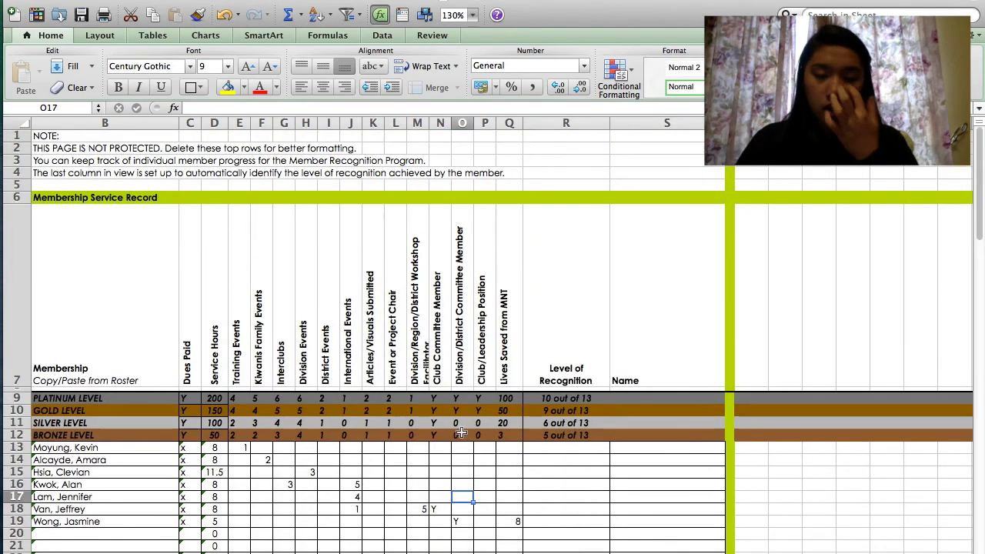